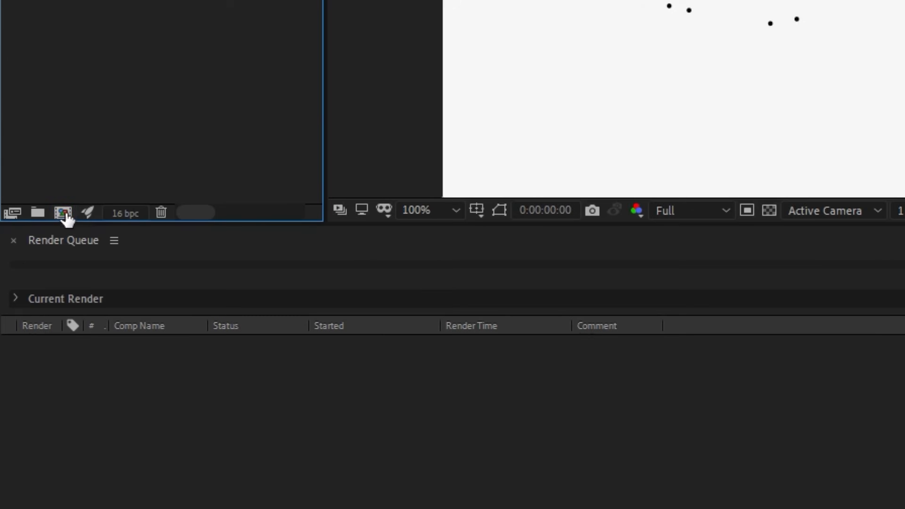
# Create a 1920×1080 composition named Main Comp lasting 0:00:15:00.
pyautogui.click(21, 370)
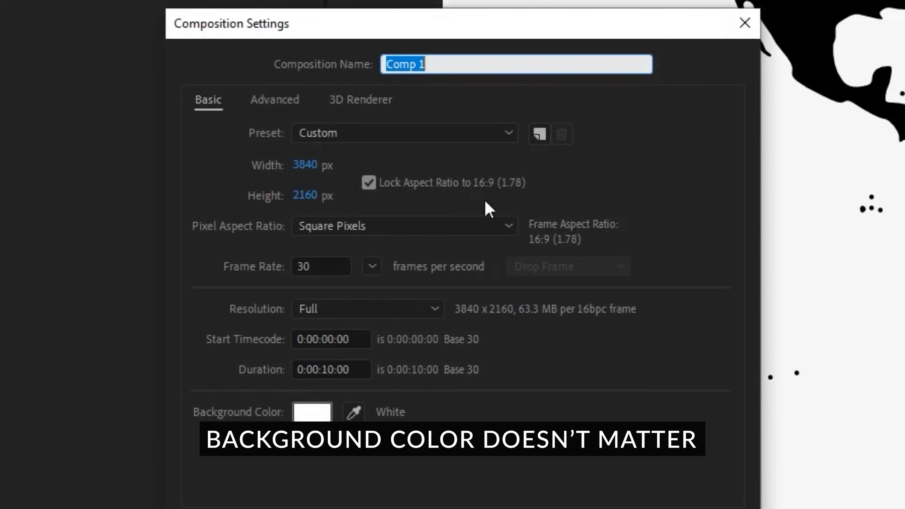
pyautogui.click(301, 165)
pyautogui.write('1920')
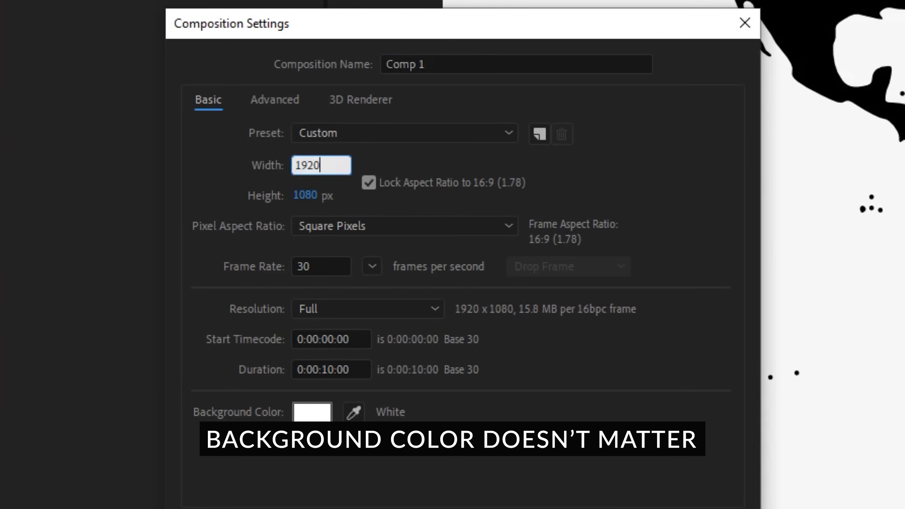
pyautogui.click(461, 64)
pyautogui.write('Main Com')
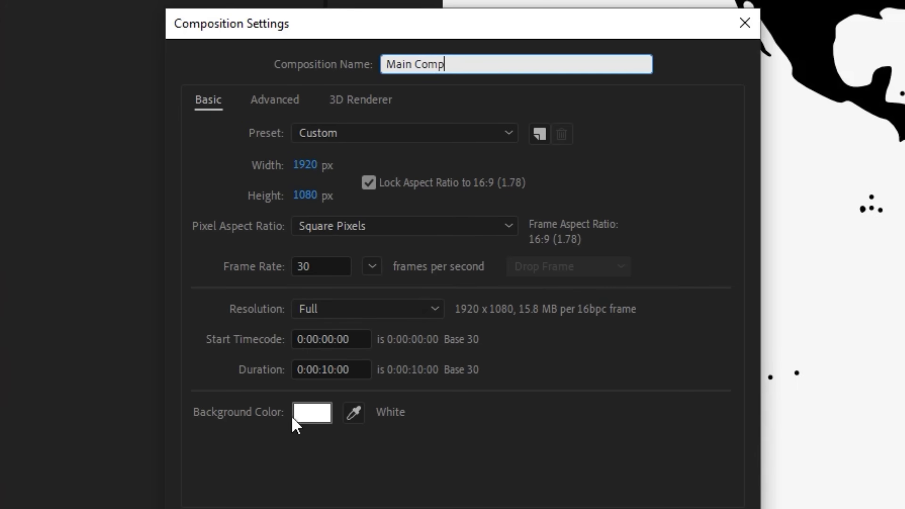
pyautogui.click(337, 369)
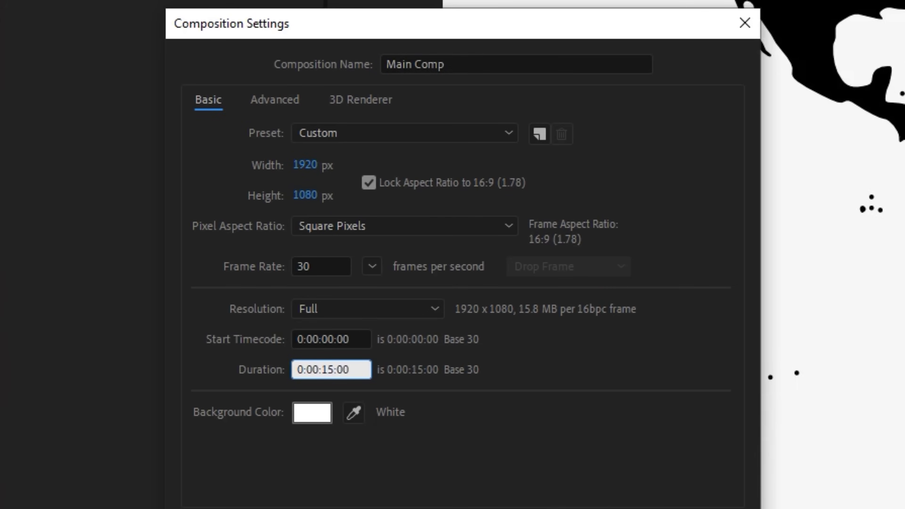
pyautogui.press('Return')
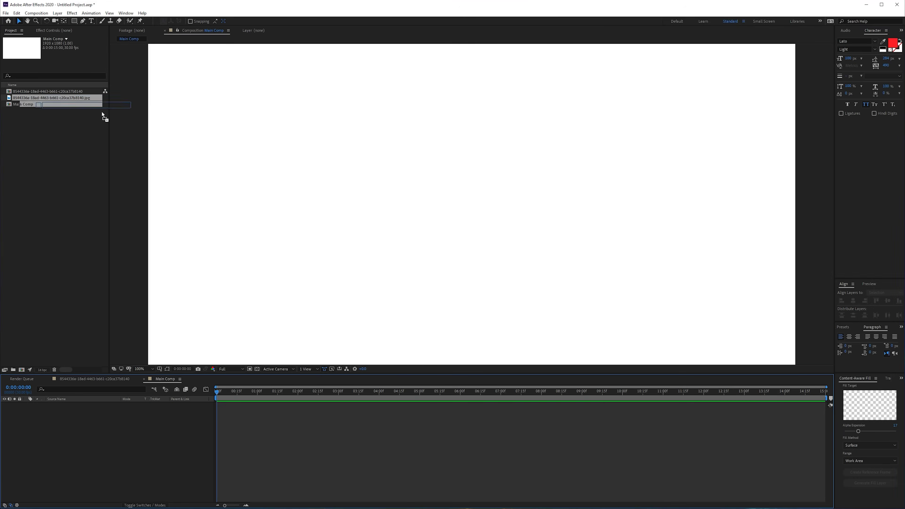
# Place the world map image in Main Comp and apply Extract with White Point lowered to 213.
pyautogui.moveTo(102, 115); pyautogui.dragTo(184, 416)
pyautogui.press(',')
pyautogui.press(',')
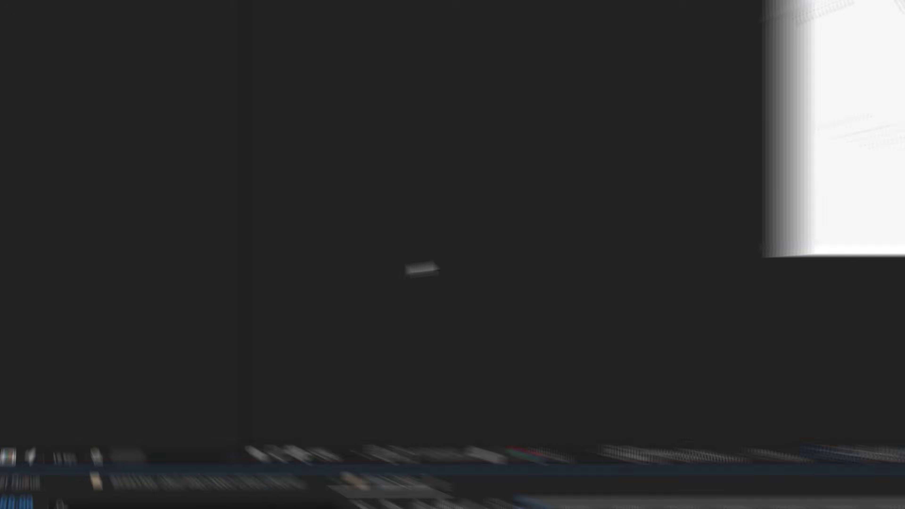
pyautogui.hotkey('ctrl', 'space')
pyautogui.write('ex')
pyautogui.click(139, 329)
pyautogui.moveTo(162, 156); pyautogui.dragTo(218, 161)
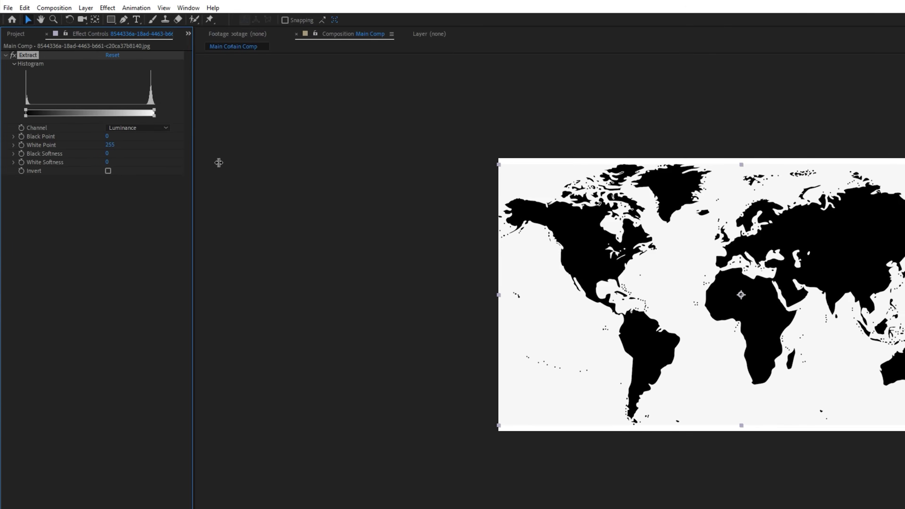
pyautogui.moveTo(147, 115); pyautogui.dragTo(136, 115)
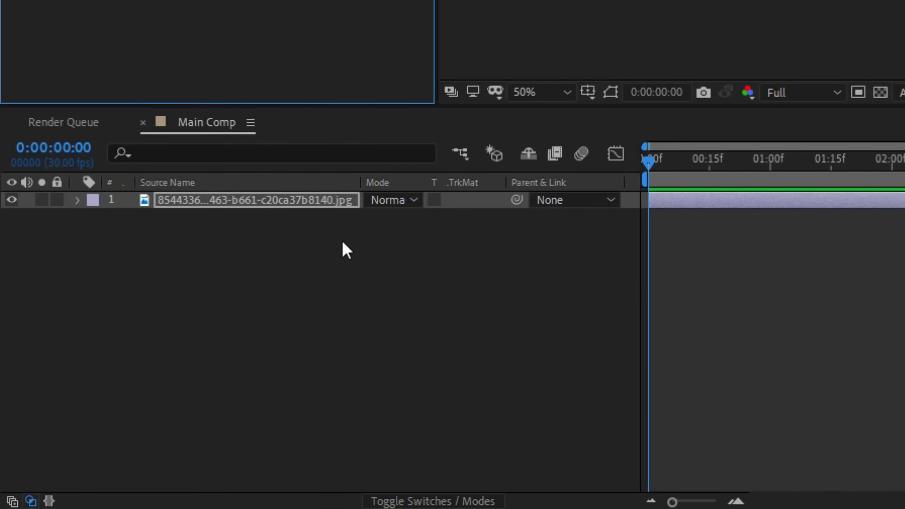
# Add a black solid, Black Solid 1, and move it below the map layer.
pyautogui.rightClick(338, 266)
pyautogui.moveTo(398, 297)
pyautogui.click(667, 347)
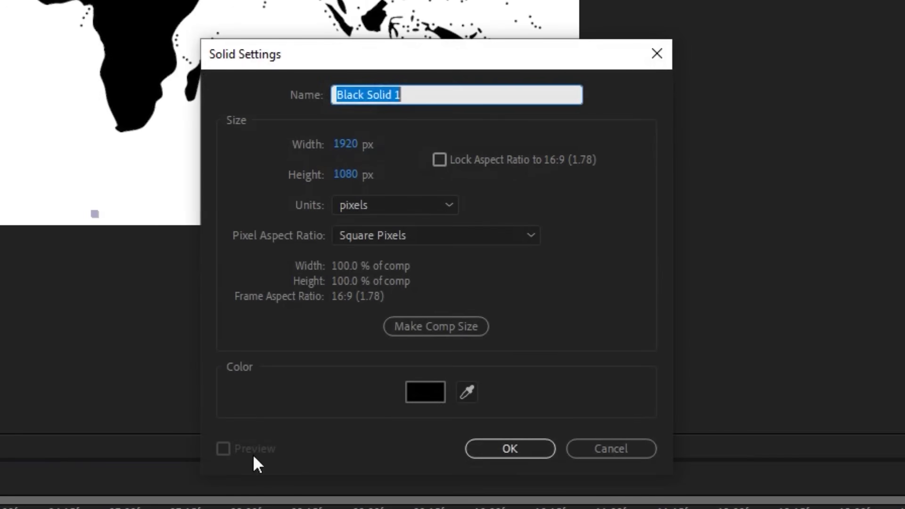
pyautogui.click(510, 448)
pyautogui.moveTo(95, 402); pyautogui.dragTo(94, 430)
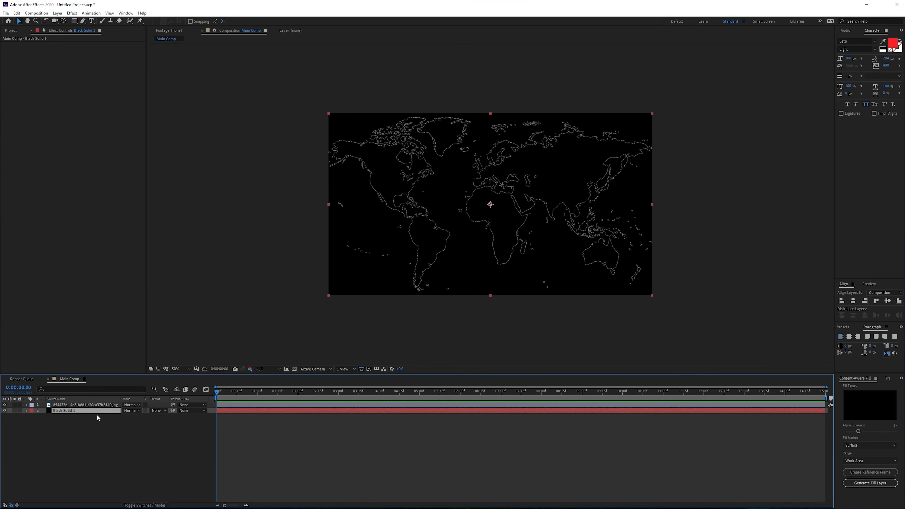
# Apply a Fill effect to the map layer with the very dark grey colour 131313.
pyautogui.click(100, 405)
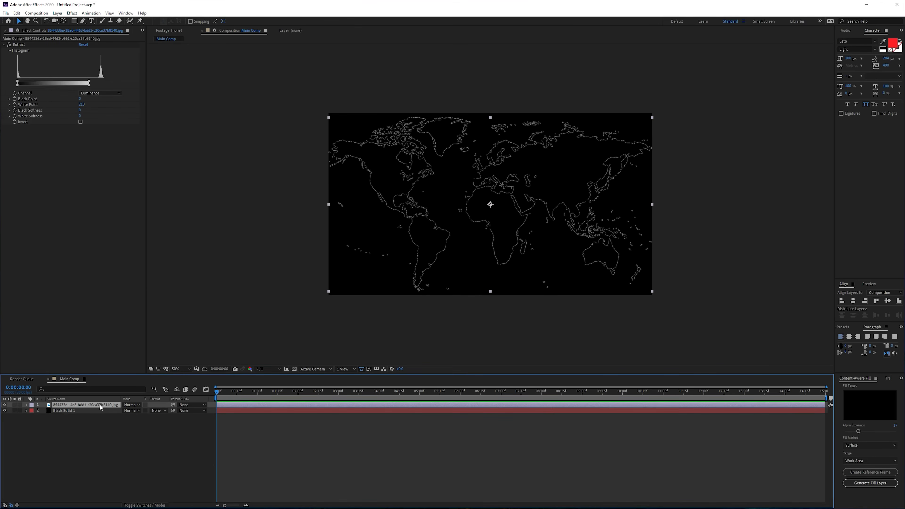
pyautogui.hotkey('ctrl', 'space')
pyautogui.write('fillm')
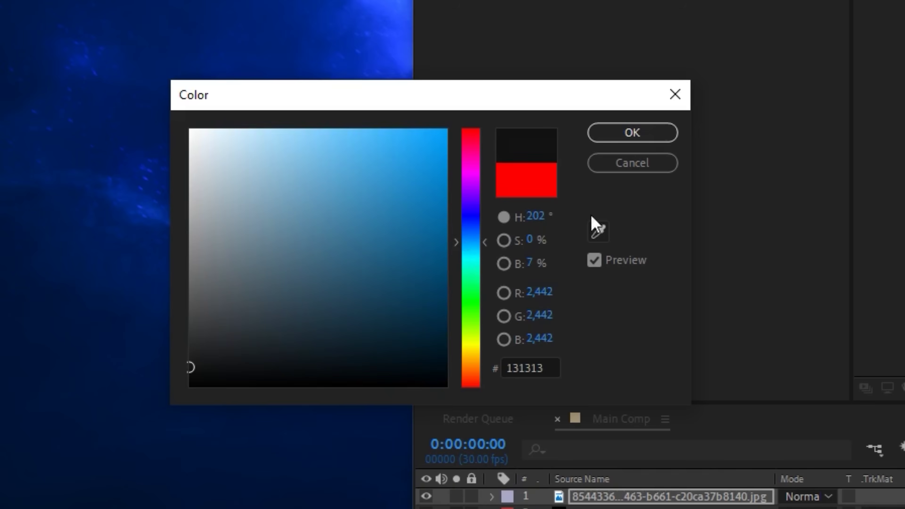
pyautogui.click(633, 133)
pyautogui.hotkey('ctrl', 'space')
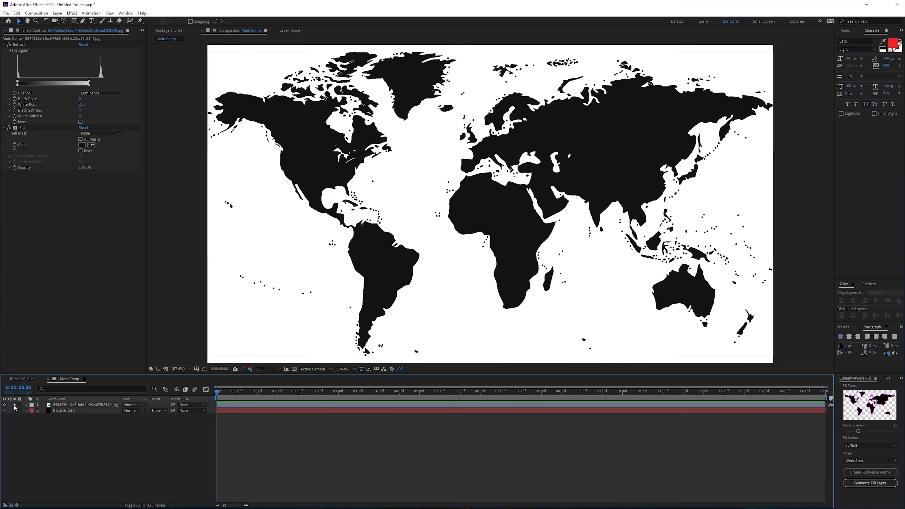
# Toggle the transparency grid and re-enable Black Solid 1 so grey continents sit on black.
pyautogui.click(295, 369)
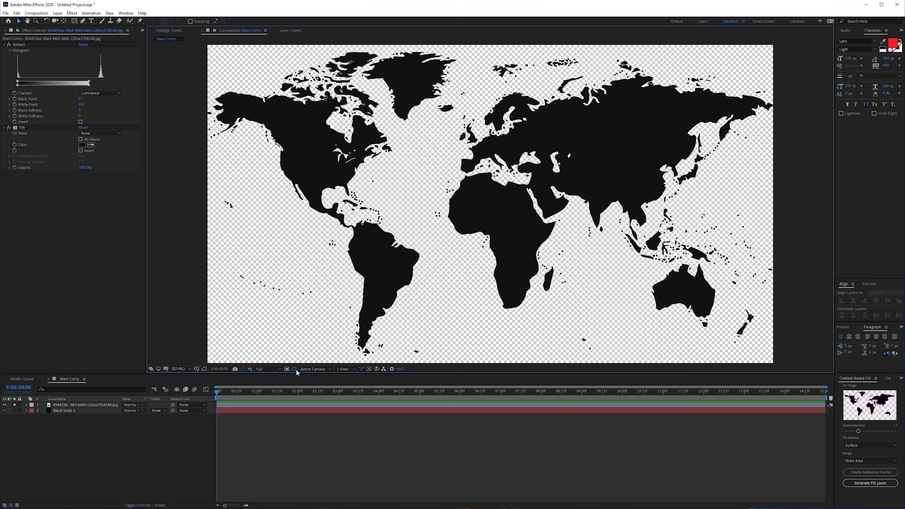
pyautogui.click(13, 411)
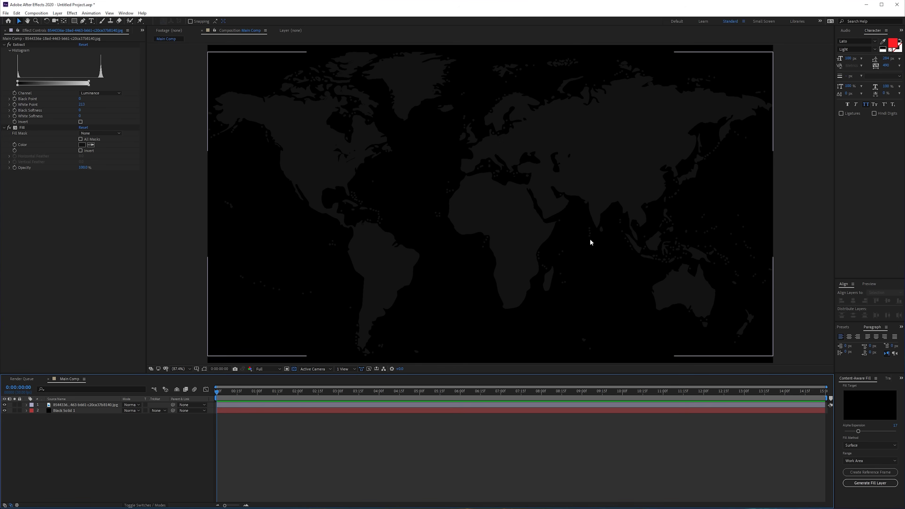
# Create a new composition named Fractal Spread with the transparency grid turned off.
pyautogui.rightClick(87, 447)
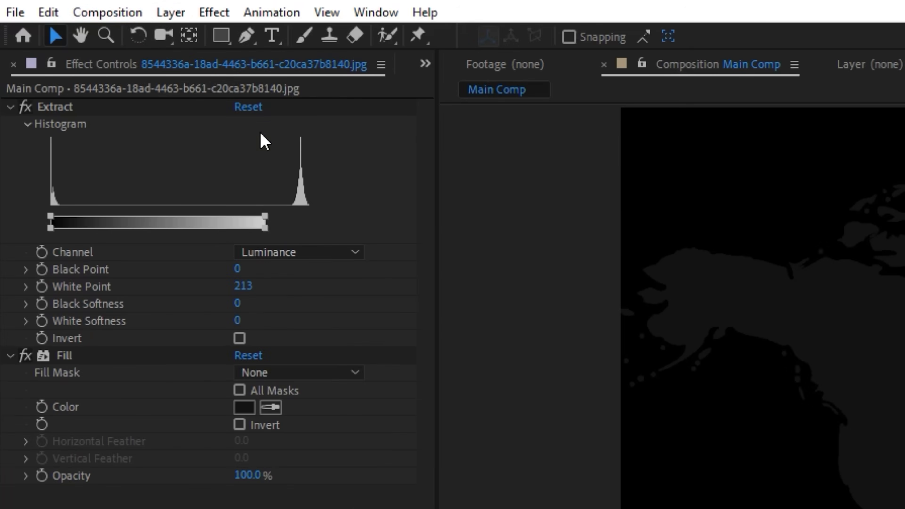
pyautogui.click(44, 14)
pyautogui.click(152, 35)
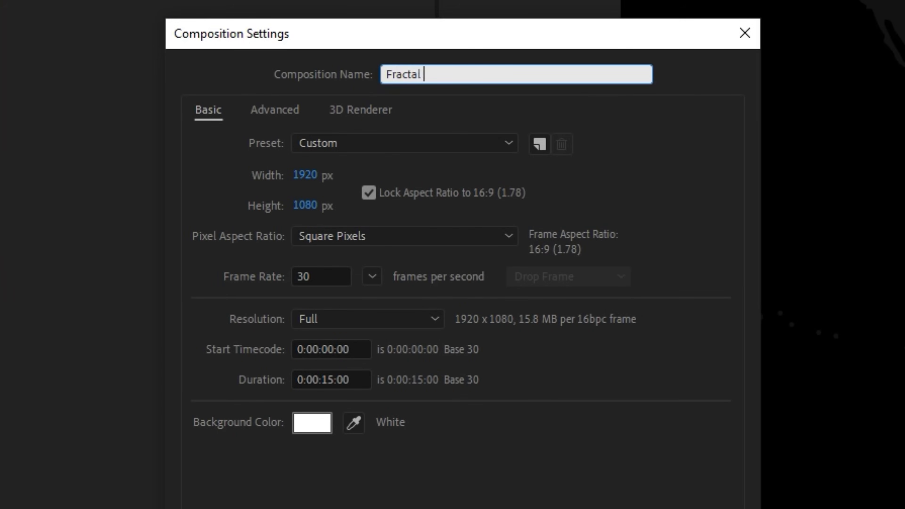
pyautogui.write('Fractal Spread')
pyautogui.press('Return')
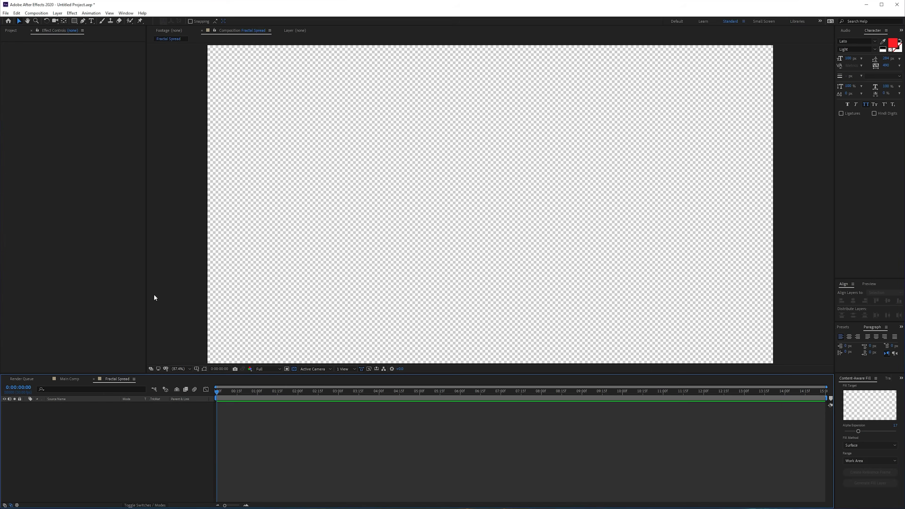
pyautogui.click(294, 369)
# Add two black solids named Fractal Noise and Circle Spread.
pyautogui.rightClick(112, 427)
pyautogui.moveTo(140, 434)
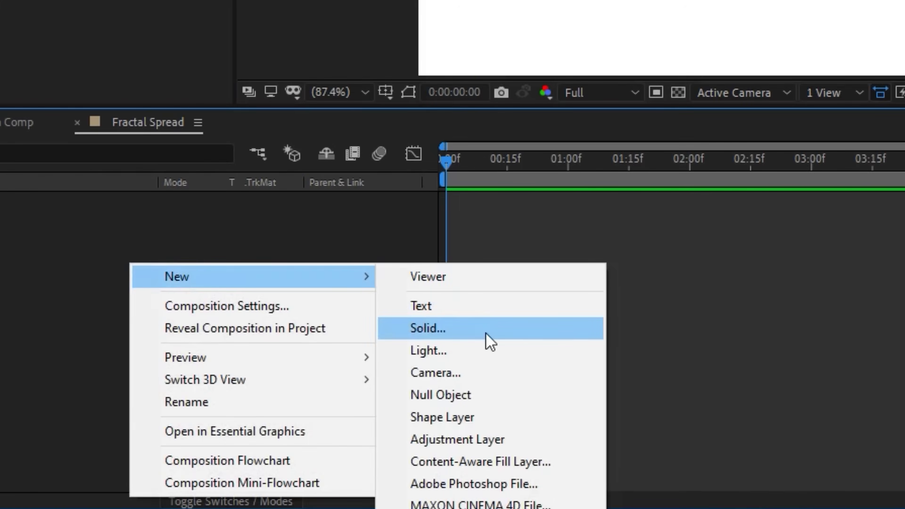
pyautogui.click(487, 334)
pyautogui.write('Frac')
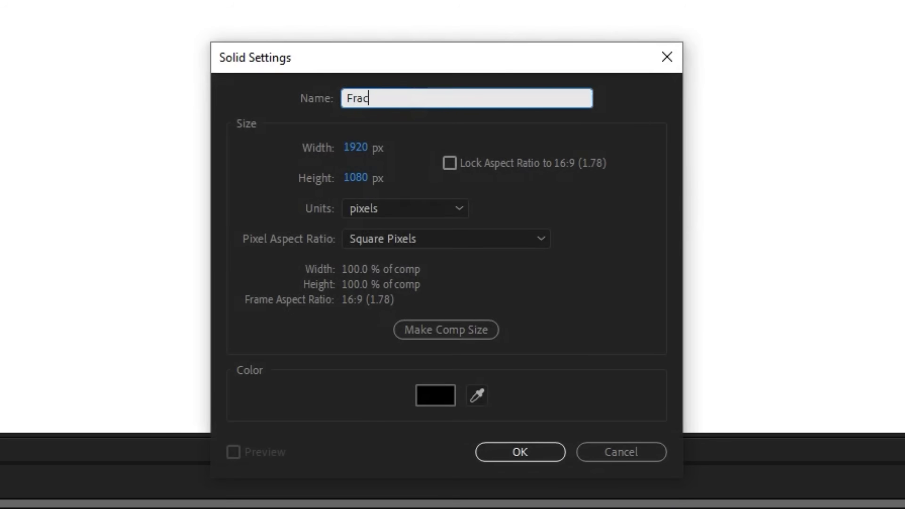
pyautogui.write('tal Noise')
pyautogui.press('Return')
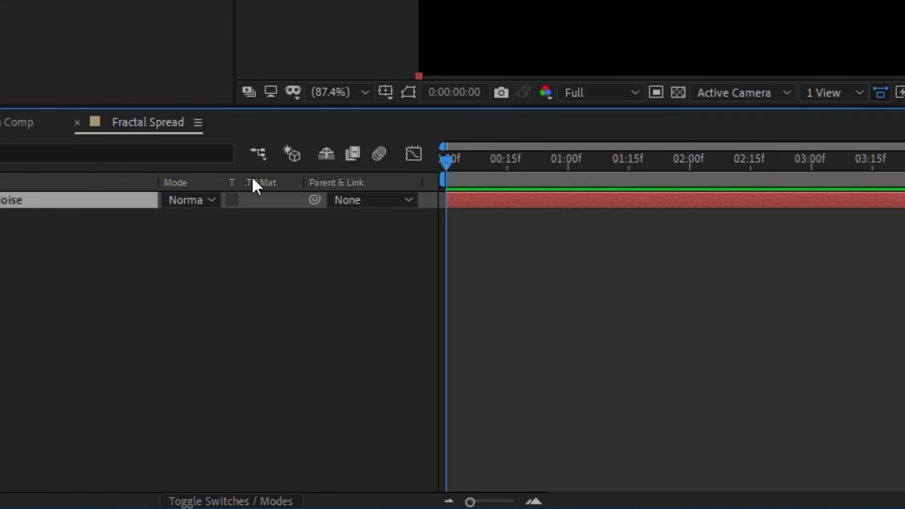
pyautogui.rightClick(89, 272)
pyautogui.moveTo(214, 284)
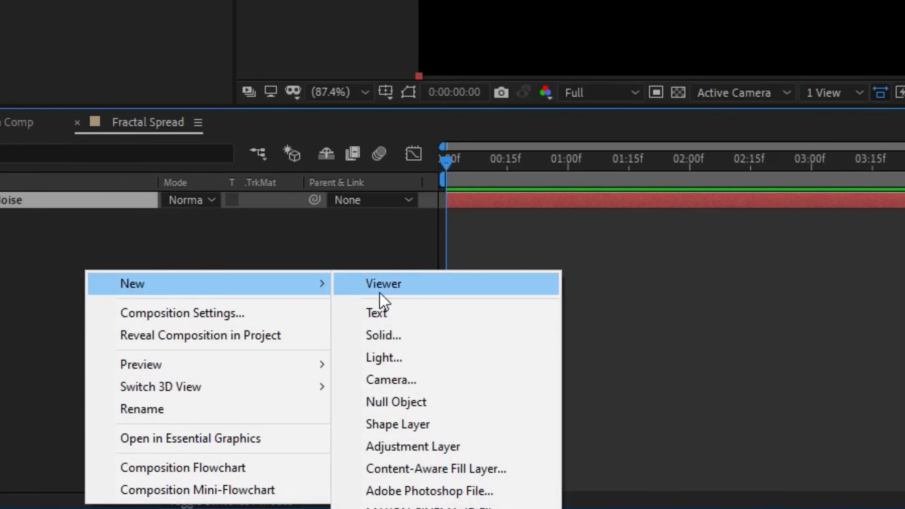
pyautogui.click(388, 335)
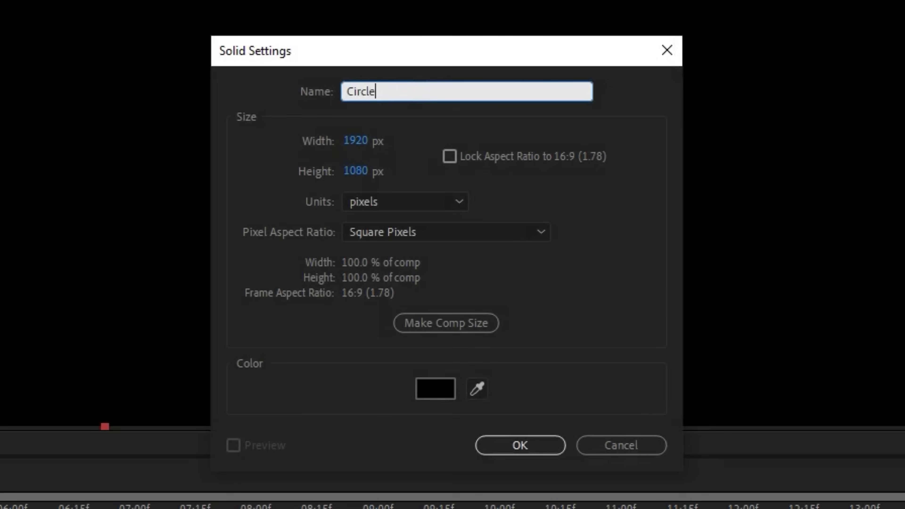
pyautogui.write('Circle Spread')
pyautogui.press('Return')
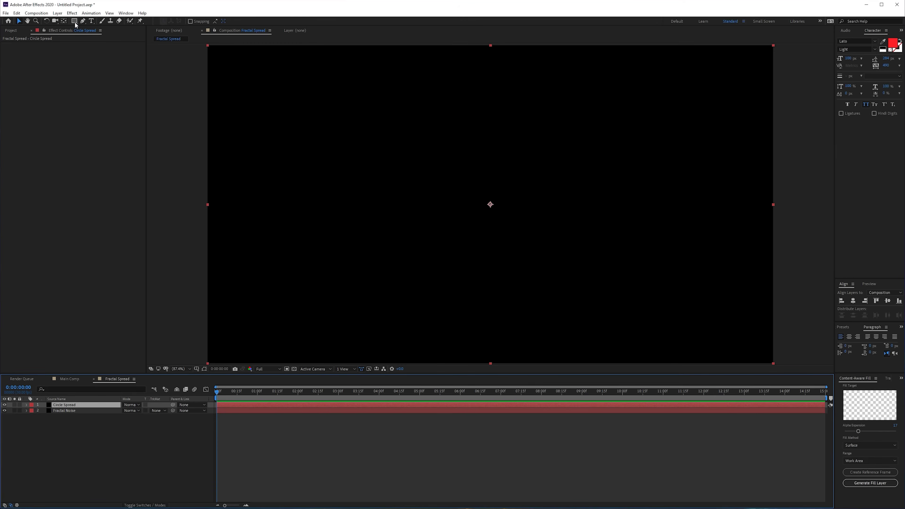
# Draw an ellipse mask on Circle Spread and keyframe its Mask Expansion to grow the circle.
pyautogui.moveTo(76, 22); pyautogui.dragTo(102, 36)
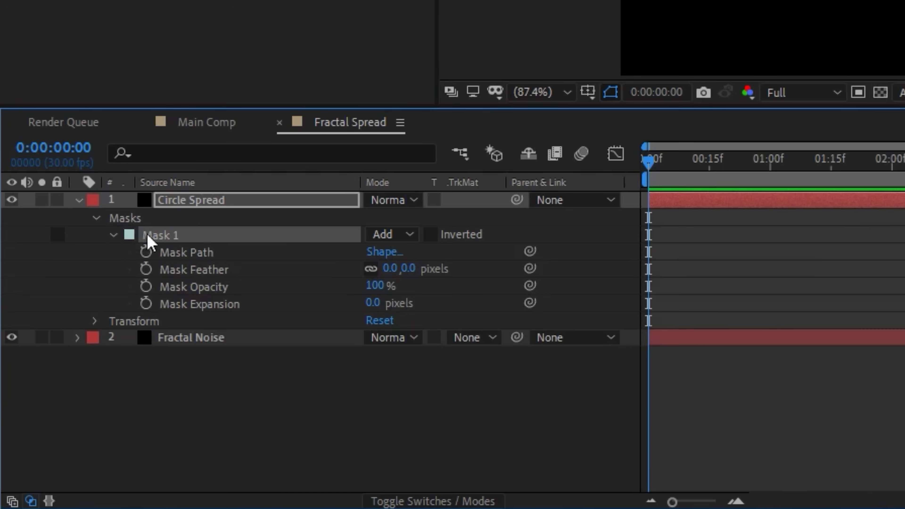
pyautogui.click(146, 304)
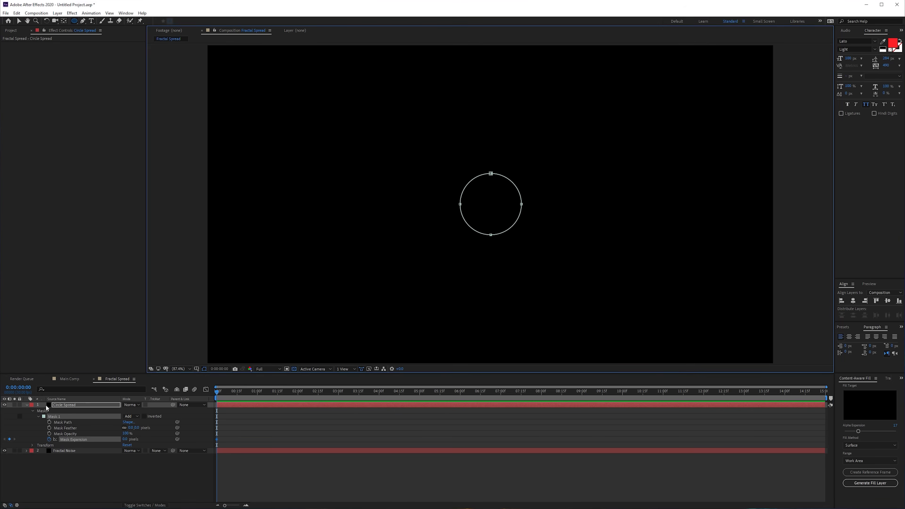
pyautogui.click(14, 405)
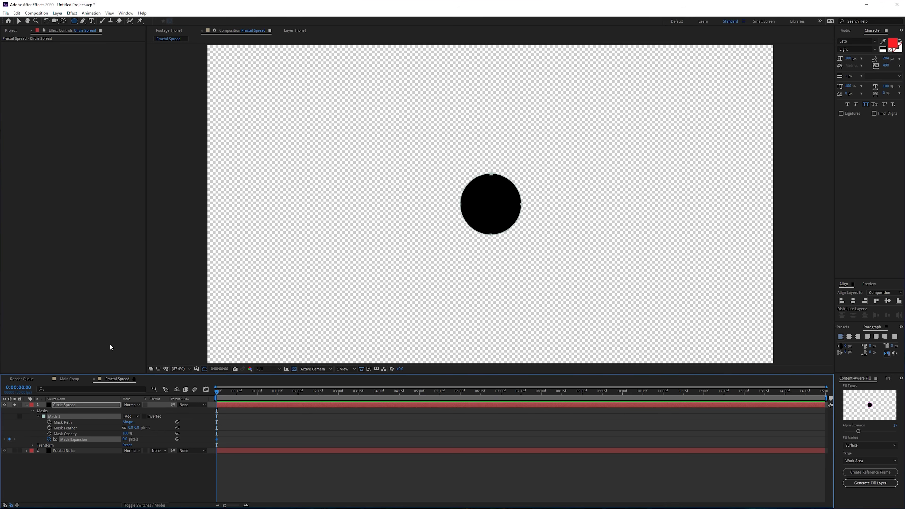
pyautogui.moveTo(125, 440); pyautogui.dragTo(92, 442)
pyautogui.press('space')
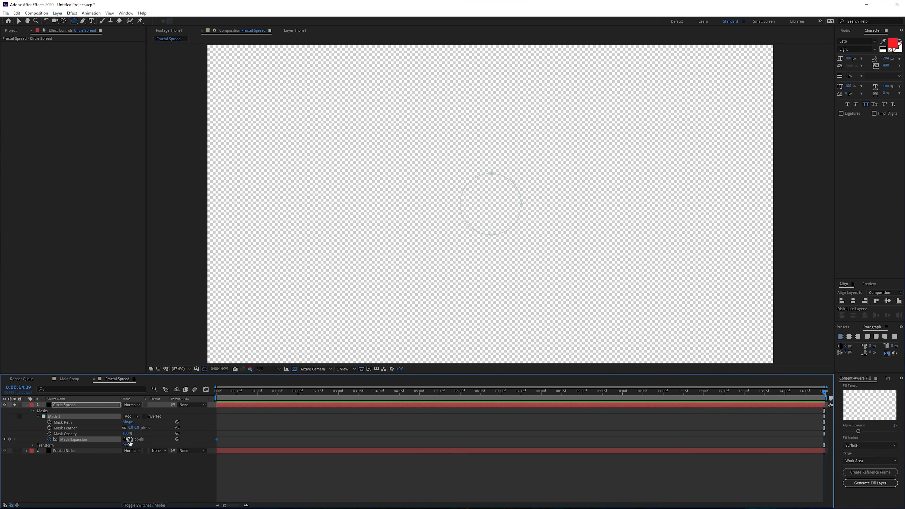
pyautogui.moveTo(129, 442); pyautogui.dragTo(285, 426)
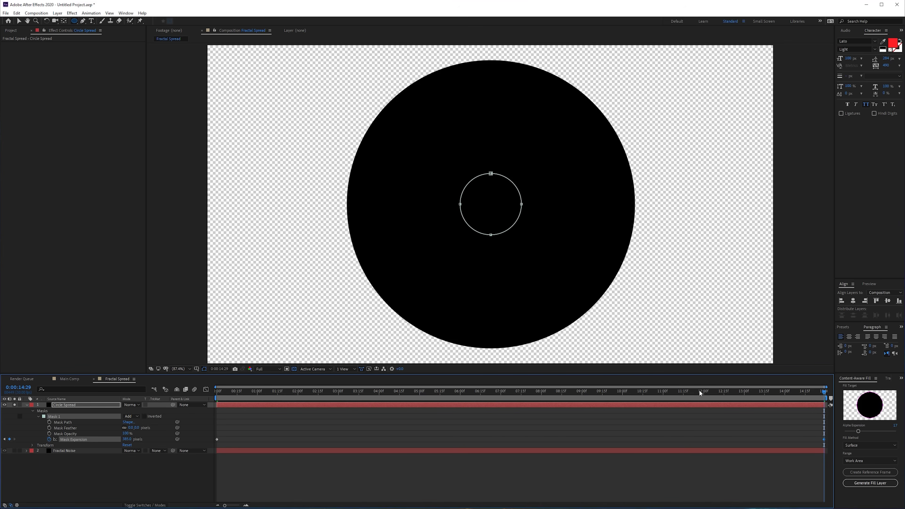
# At 0:00:05:06, feather the mask to 29 pixels and reselect Circle Spread.
pyautogui.moveTo(704, 393); pyautogui.dragTo(429, 403)
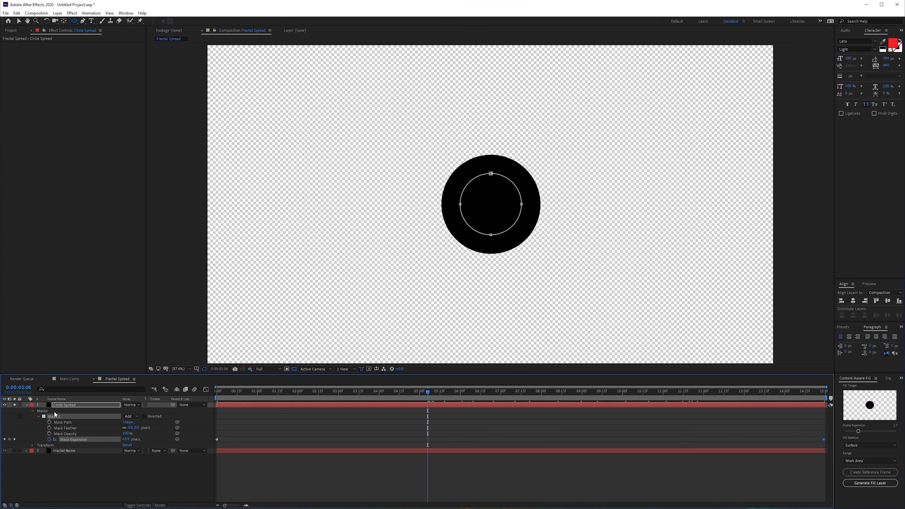
pyautogui.moveTo(130, 428); pyautogui.dragTo(155, 429)
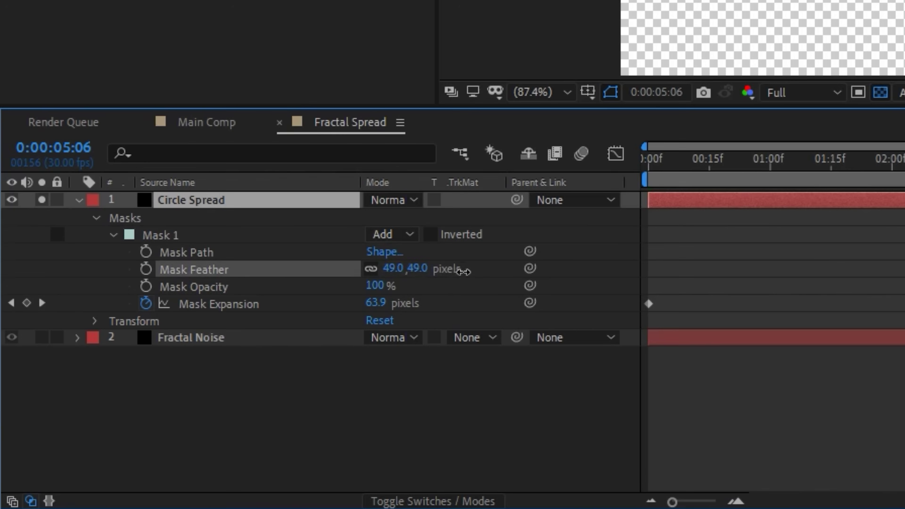
pyautogui.moveTo(452, 278); pyautogui.dragTo(448, 286)
pyautogui.click(277, 206)
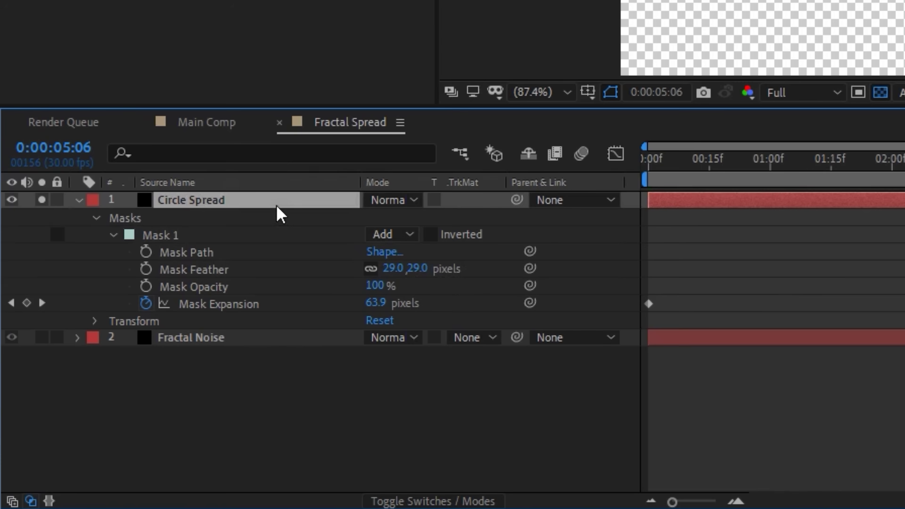
# Apply Turbulent Displace to Circle Spread with Complexity about 10, Size 198, Amount -29.
pyautogui.hotkey('ctrl', 'space')
pyautogui.write('turb')
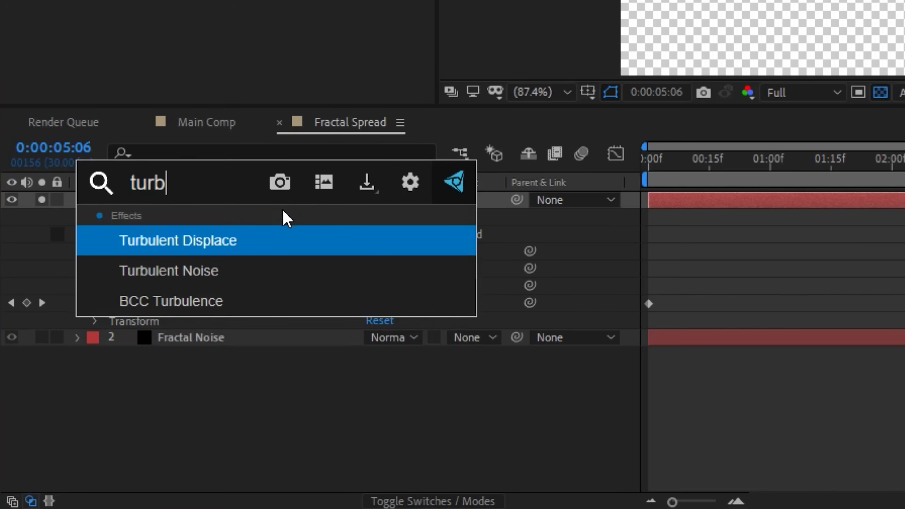
pyautogui.press('Return')
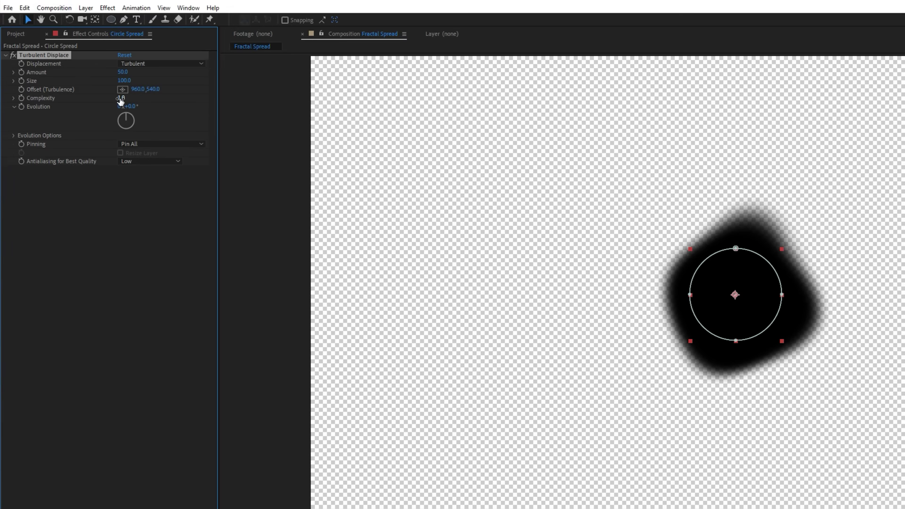
pyautogui.moveTo(121, 97); pyautogui.dragTo(238, 110)
pyautogui.moveTo(119, 101); pyautogui.dragTo(402, 103)
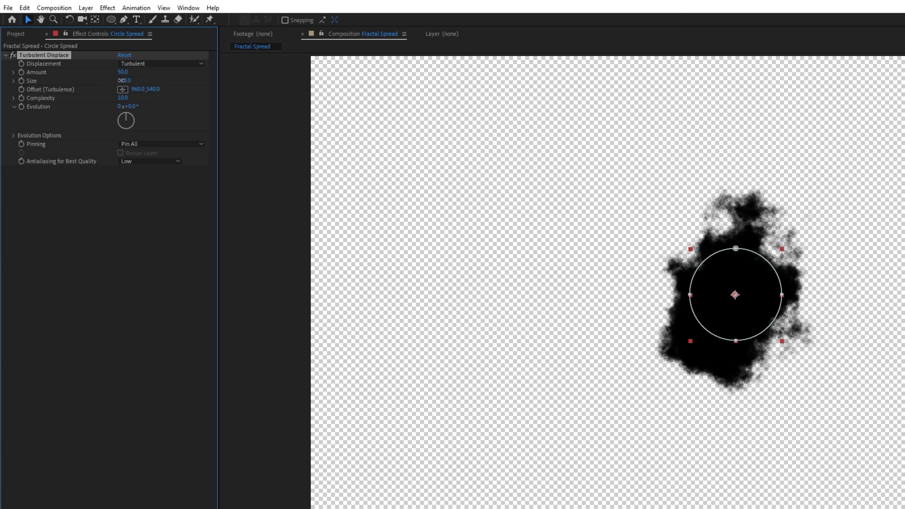
pyautogui.moveTo(121, 80); pyautogui.dragTo(188, 109)
pyautogui.moveTo(125, 75); pyautogui.dragTo(402, 121)
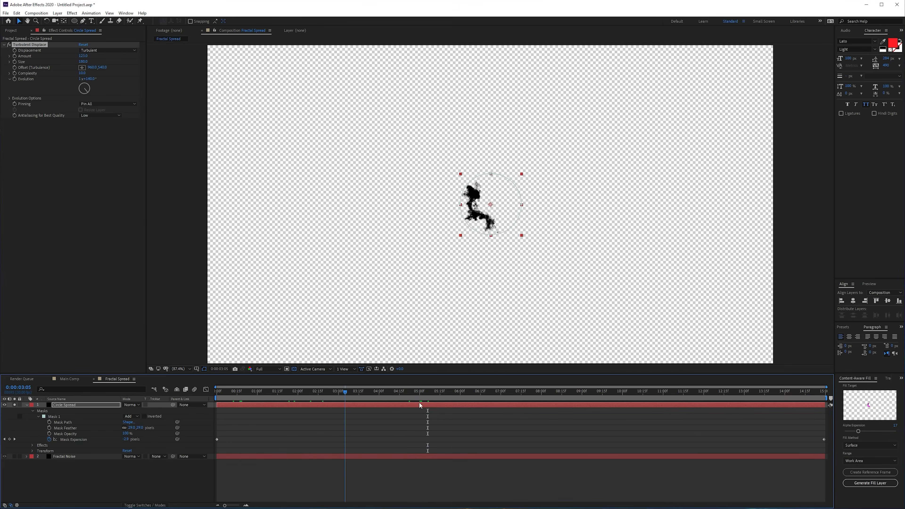
pyautogui.press('space')
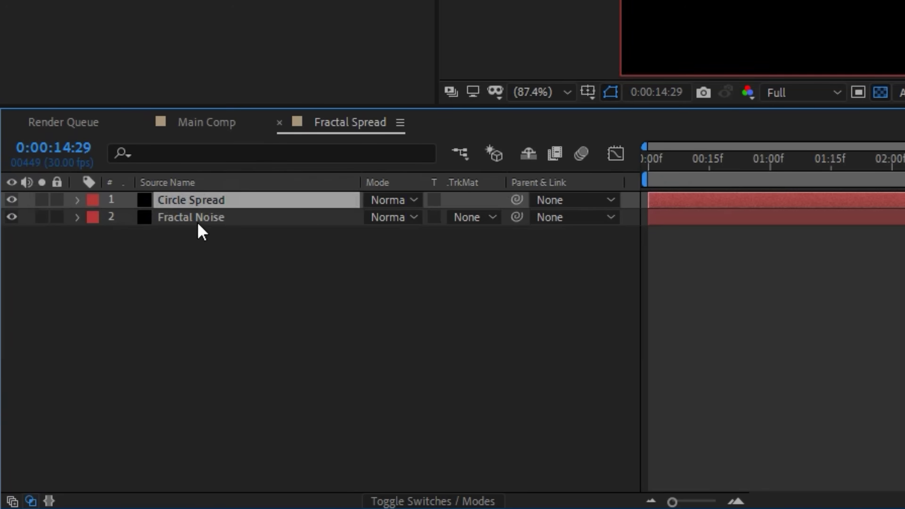
# Apply Fractal Noise to the Fractal Noise layer and raise its Complexity and Contrast.
pyautogui.click(198, 223)
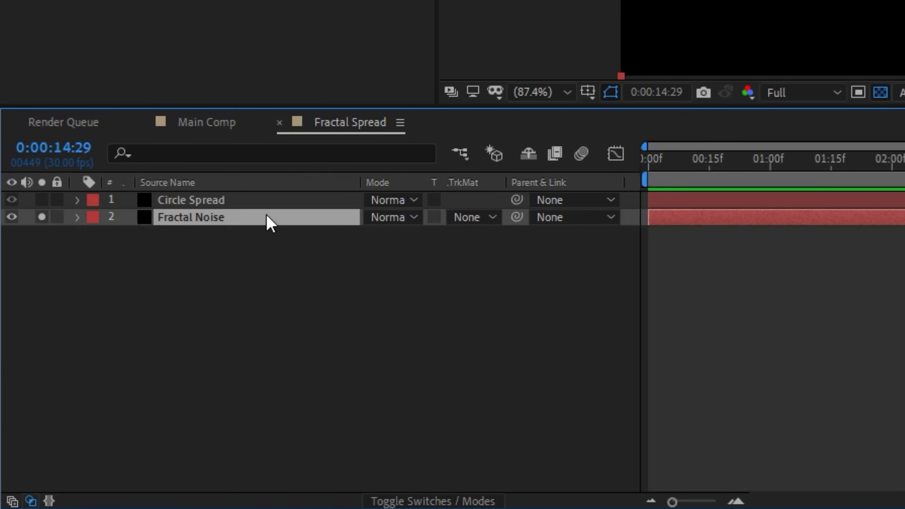
pyautogui.hotkey('ctrl', 'space')
pyautogui.write('ra')
pyautogui.press('BackSpace')
pyautogui.press('BackSpace')
pyautogui.write('frac')
pyautogui.click(182, 284)
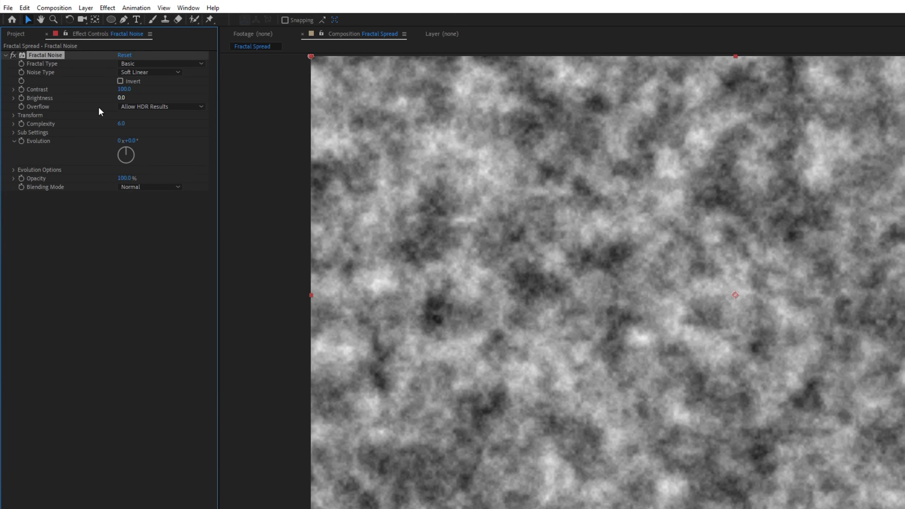
pyautogui.moveTo(125, 124); pyautogui.dragTo(748, 178)
pyautogui.moveTo(125, 89); pyautogui.dragTo(152, 64)
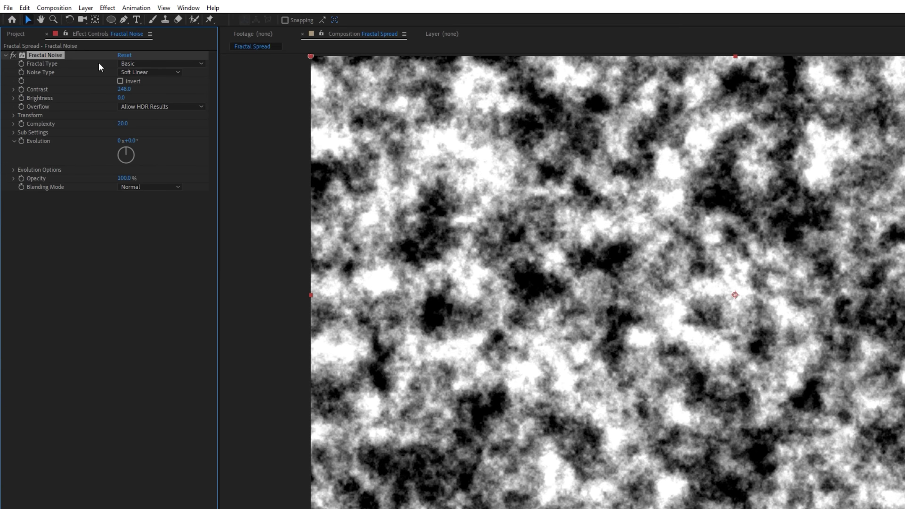
# Set Fractal Noise to Dynamic Progressive, inverted, with a Brightness keyframe and Overflow set to Clip.
pyautogui.click(157, 64)
pyautogui.click(163, 137)
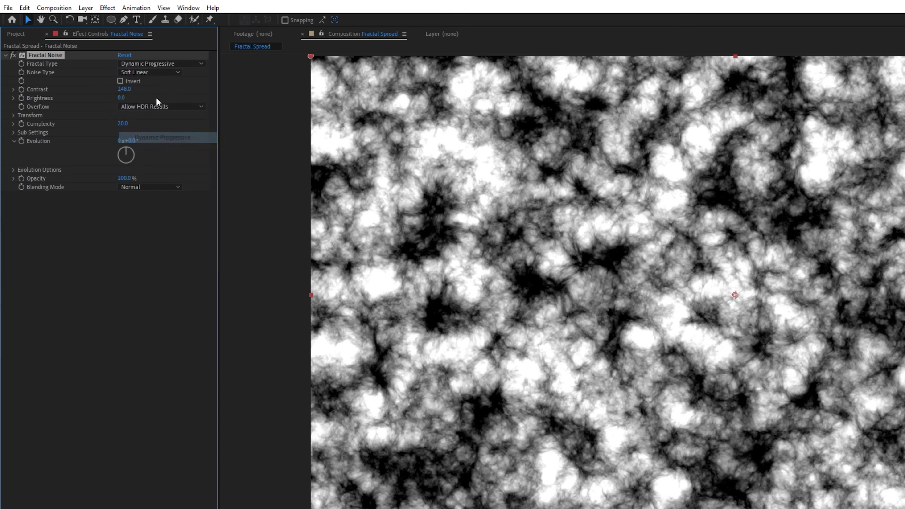
pyautogui.click(120, 81)
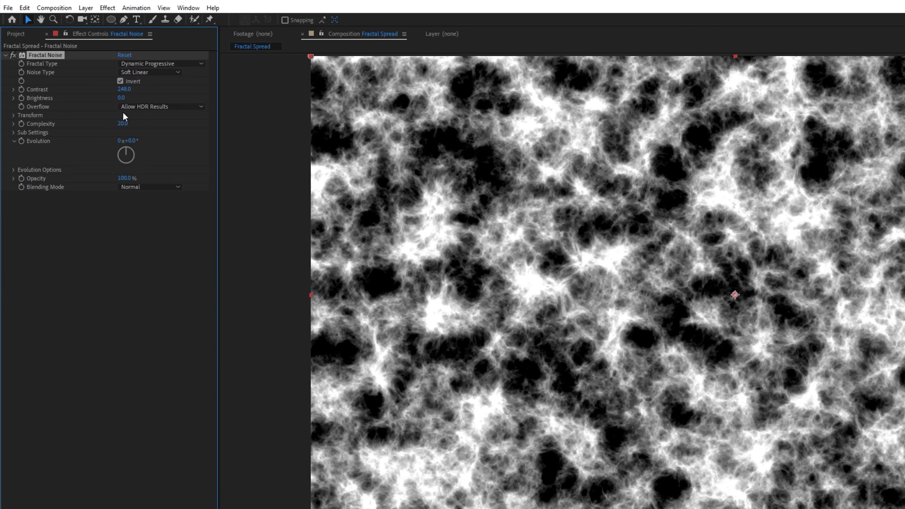
pyautogui.moveTo(122, 97); pyautogui.dragTo(41, 109)
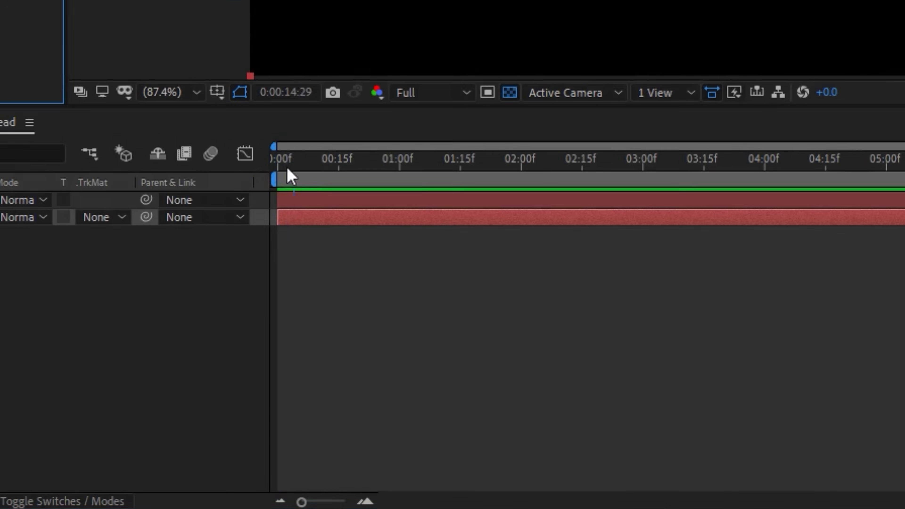
pyautogui.click(287, 176)
pyautogui.click(41, 192)
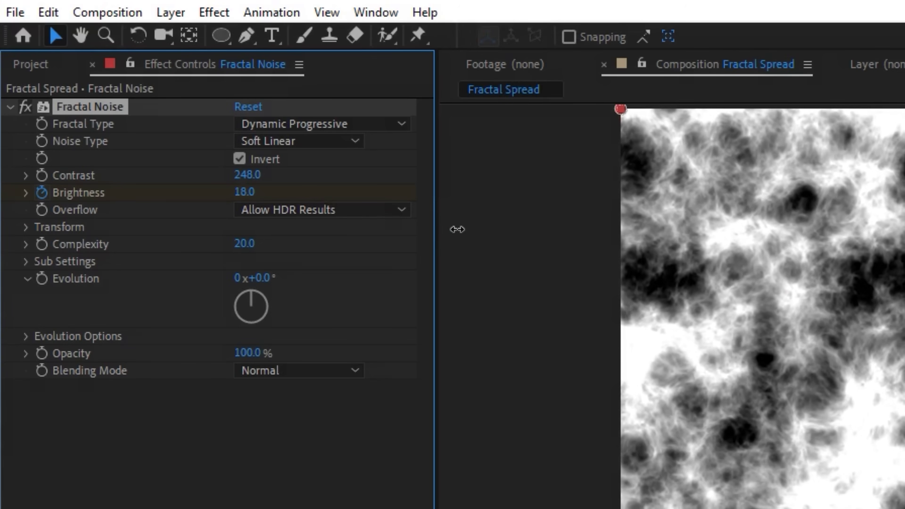
pyautogui.moveTo(331, 173); pyautogui.dragTo(317, 248)
pyautogui.click(307, 211)
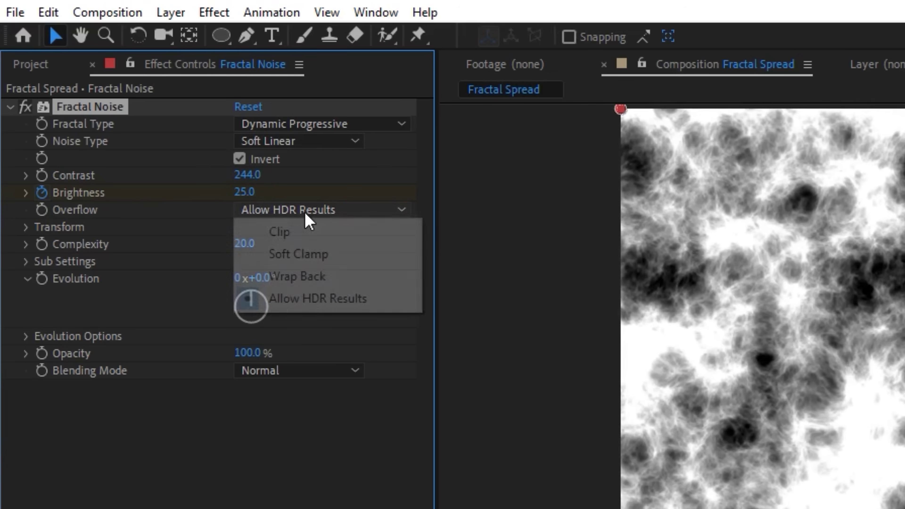
pyautogui.click(288, 239)
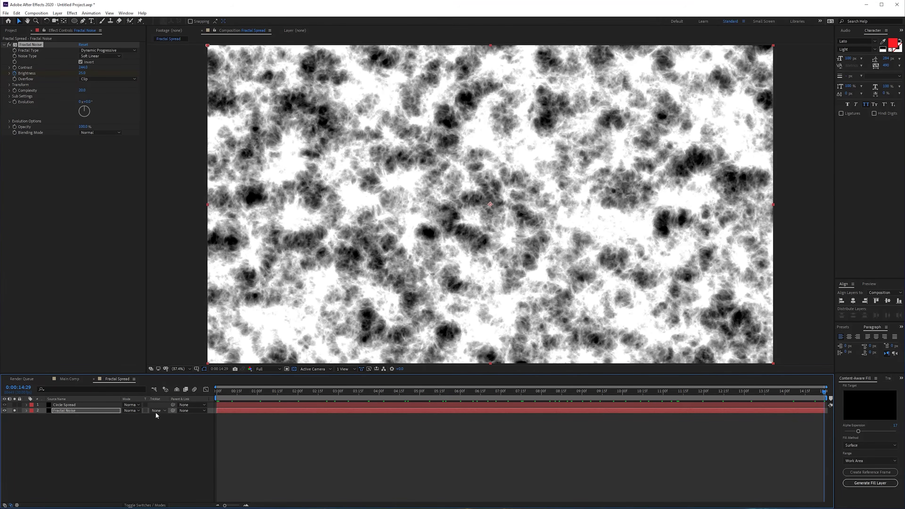
# Set the Fractal Noise track matte to Circle Spread's alpha and preview the spread.
pyautogui.click(156, 411)
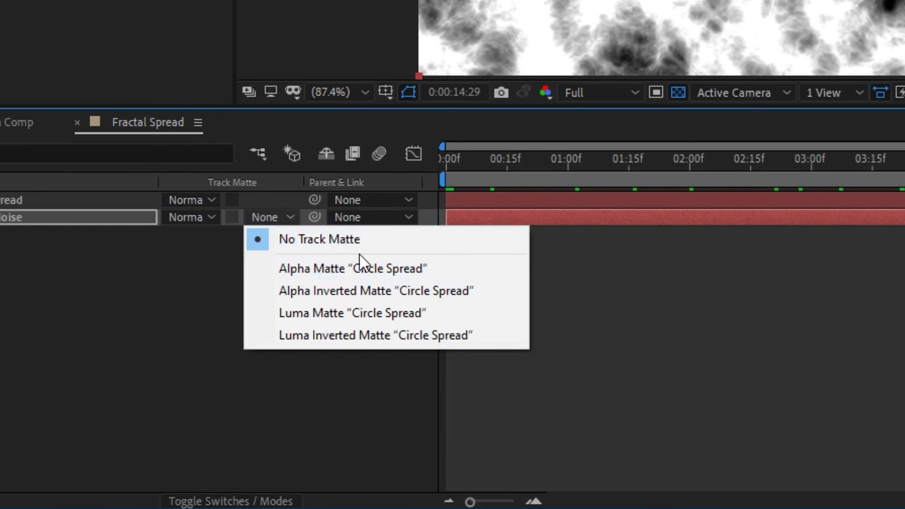
pyautogui.click(355, 268)
pyautogui.moveTo(703, 153); pyautogui.dragTo(508, 152)
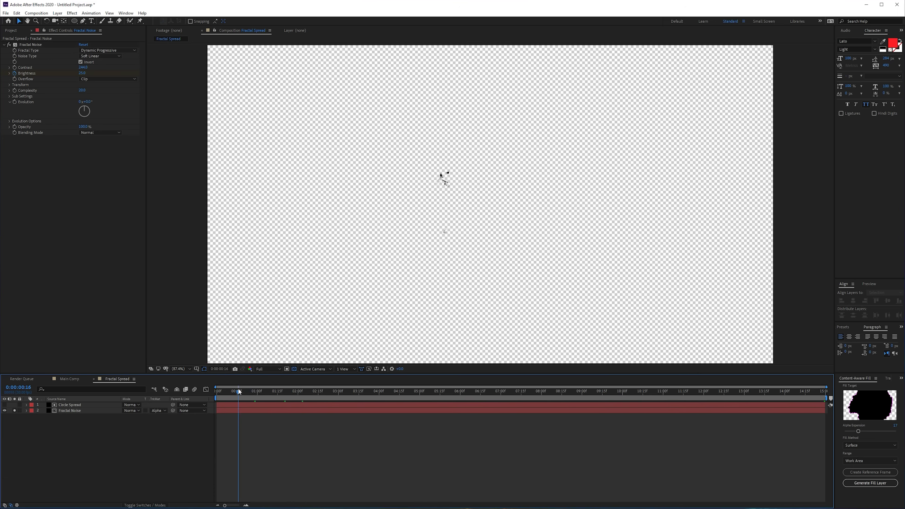
pyautogui.moveTo(335, 397); pyautogui.dragTo(454, 394)
# Move the Brightness keyframe earlier to about 6:15 and preview the spread up to 8:22.
pyautogui.click(74, 411)
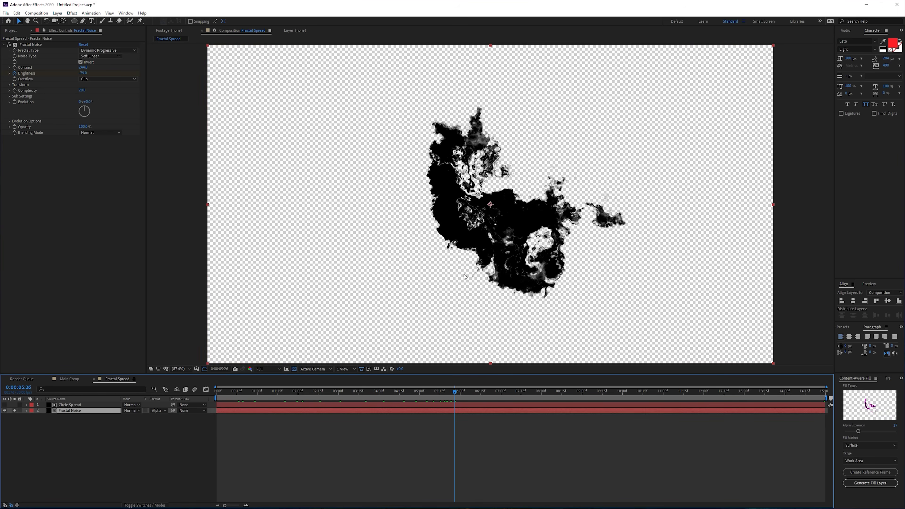
pyautogui.moveTo(824, 424); pyautogui.dragTo(493, 436)
pyautogui.moveTo(461, 398); pyautogui.dragTo(641, 426)
pyautogui.moveTo(443, 399); pyautogui.dragTo(826, 414)
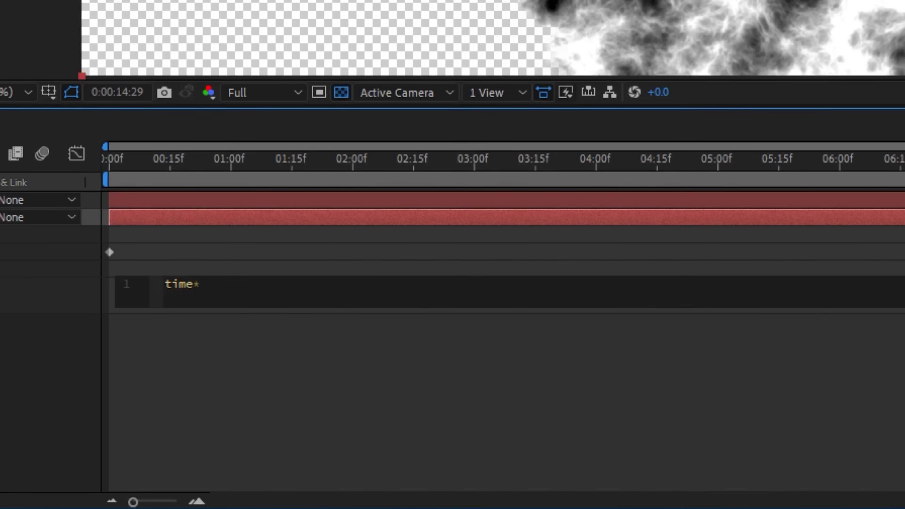
# Enter and commit the expression time*30 on the Fractal Noise Evolution property.
pyautogui.write('30')
pyautogui.click(392, 394)
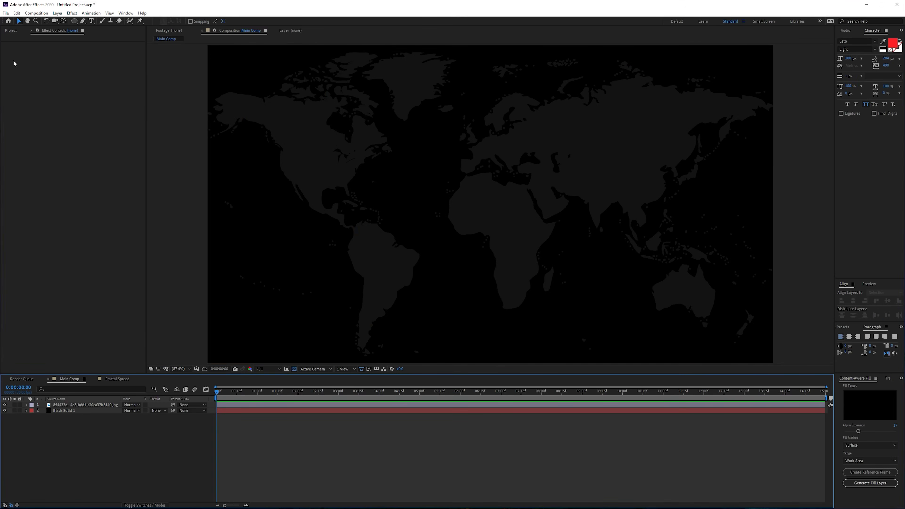
# Add Fractal Spread to Main Comp between the world map layer and a duplicated map copy above it.
pyautogui.click(11, 30)
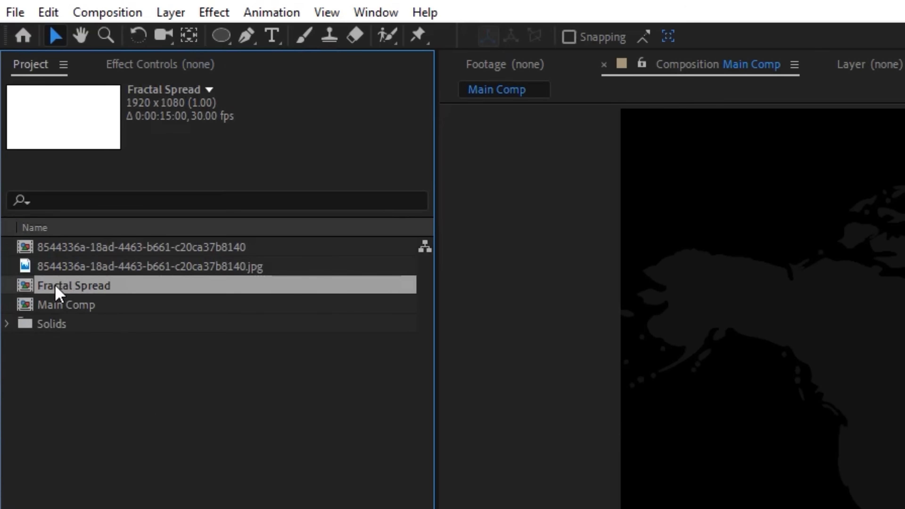
pyautogui.moveTo(57, 290); pyautogui.dragTo(221, 205)
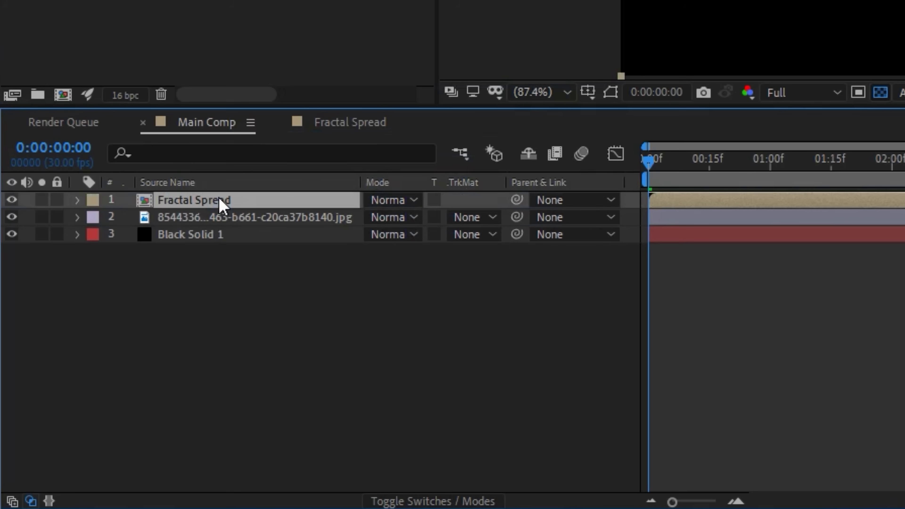
pyautogui.click(189, 221)
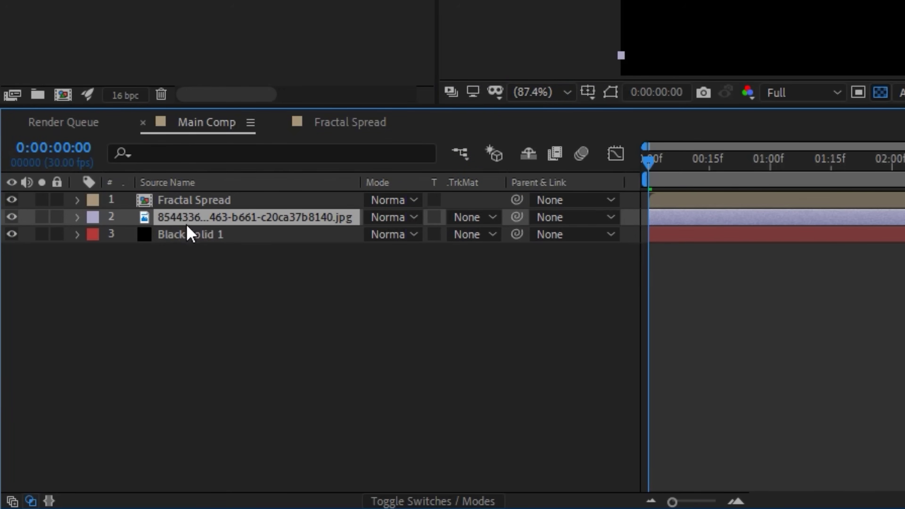
pyautogui.hotkey('ctrl', 'd')
pyautogui.moveTo(191, 224); pyautogui.dragTo(185, 200)
pyautogui.click(168, 225)
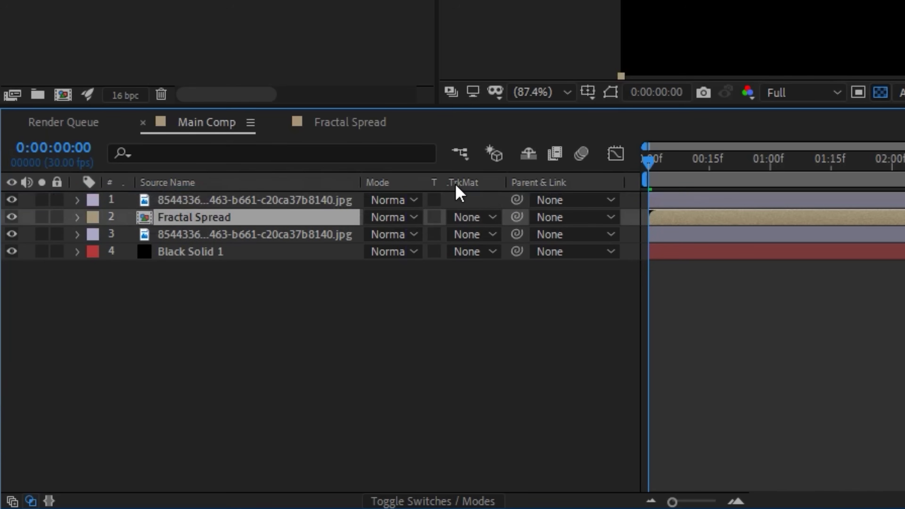
pyautogui.click(471, 219)
# Alpha-matte Fractal Spread to the map copy, compare it unmatted, then preview the spread at 9:22.
pyautogui.click(496, 280)
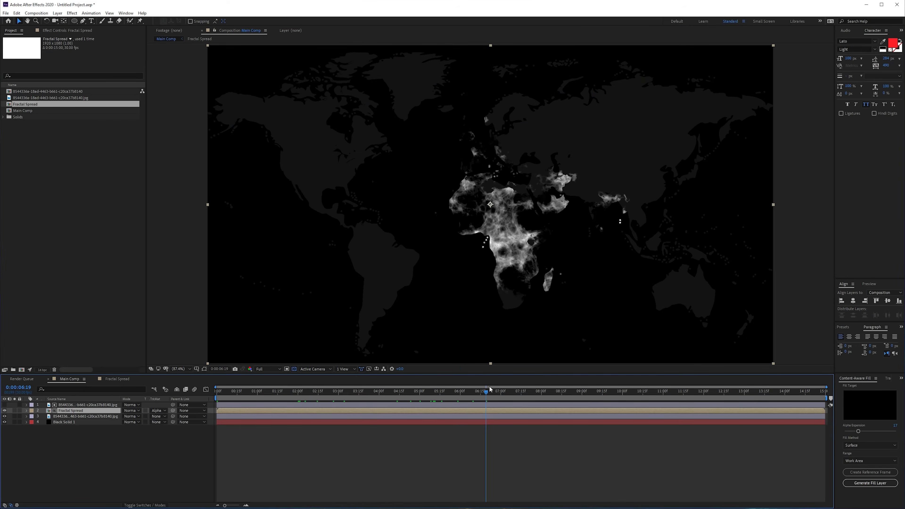
pyautogui.click(162, 415)
pyautogui.click(172, 416)
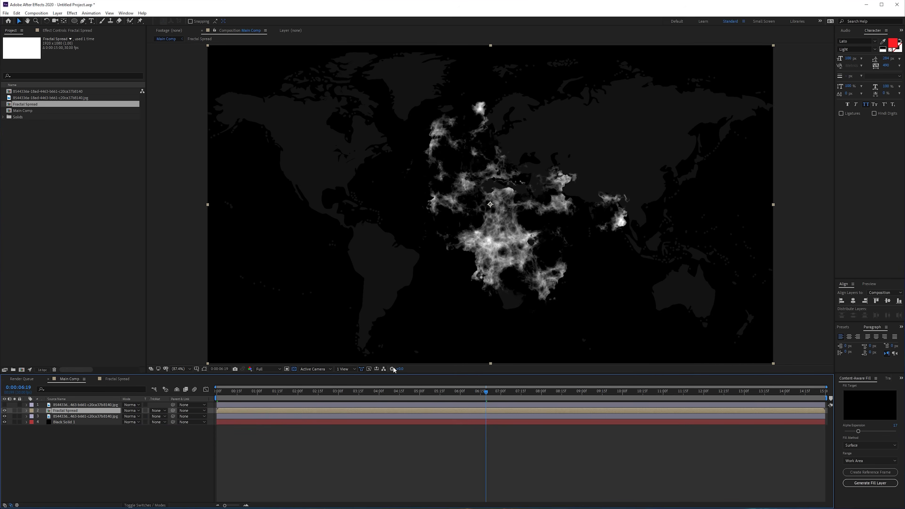
pyautogui.hotkey('ctrl', 'z')
pyautogui.moveTo(498, 406); pyautogui.dragTo(611, 413)
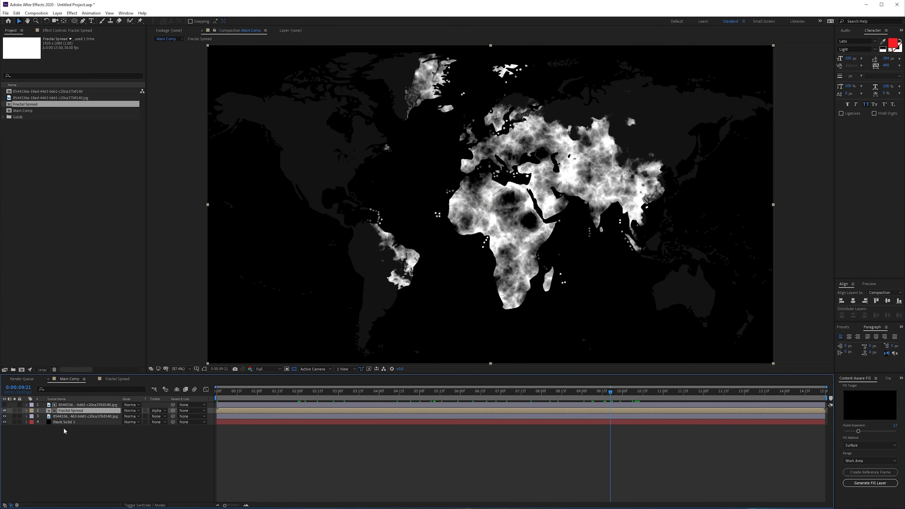
# Shrink Fractal Spread to about 60% scale and reveal Circle Spread's mask keyframes in the precomp.
pyautogui.press('s')
pyautogui.moveTo(127, 417); pyautogui.dragTo(133, 414)
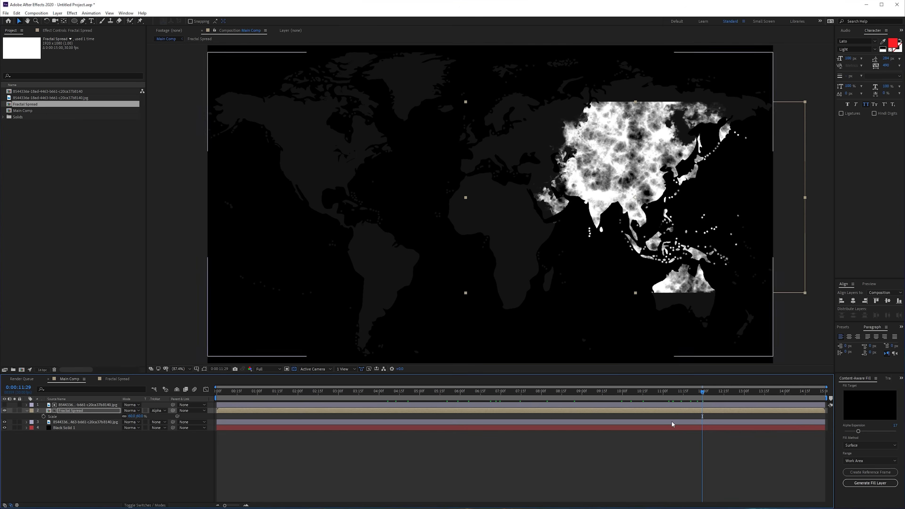
pyautogui.doubleClick(682, 411)
pyautogui.scroll(-2, 612, 232)
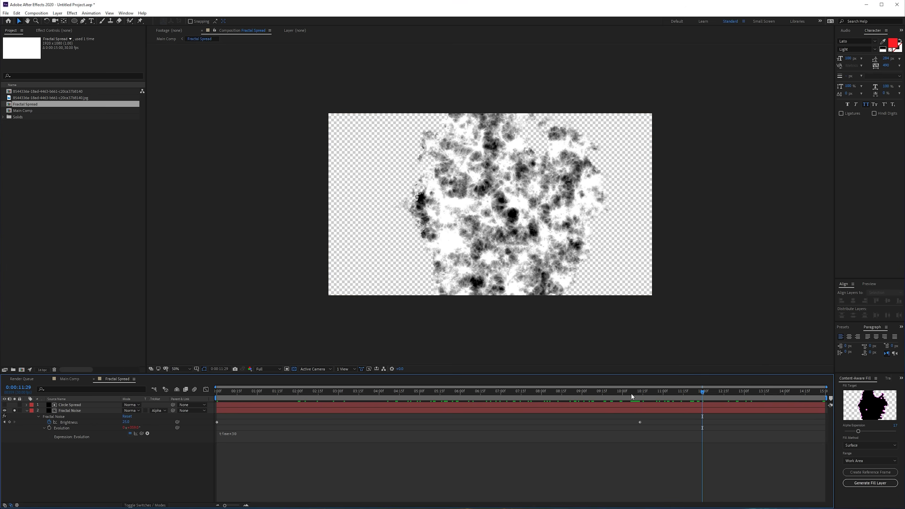
pyautogui.click(86, 406)
pyautogui.press('u')
# Reduce Mask Expansion to 373 pixels on the last frame and preview Main Comp.
pyautogui.moveTo(733, 397); pyautogui.dragTo(819, 399)
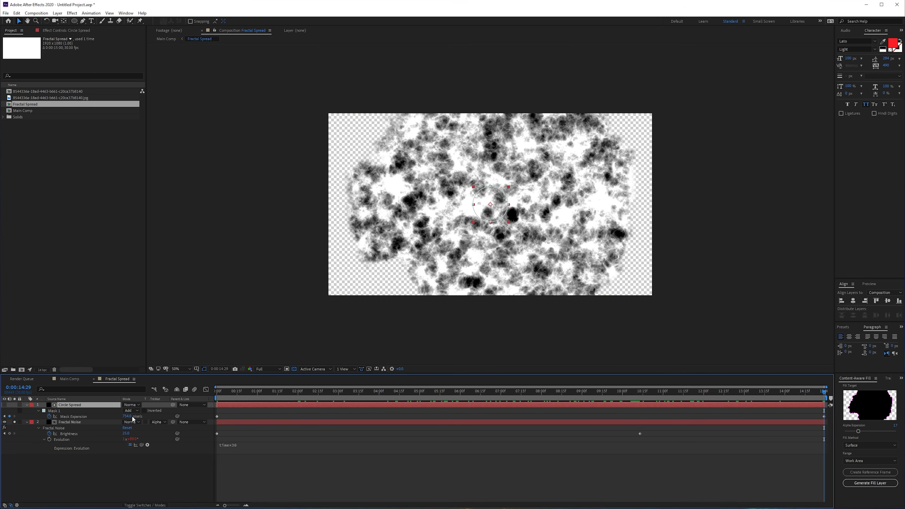
pyautogui.moveTo(101, 420); pyautogui.dragTo(16, 432)
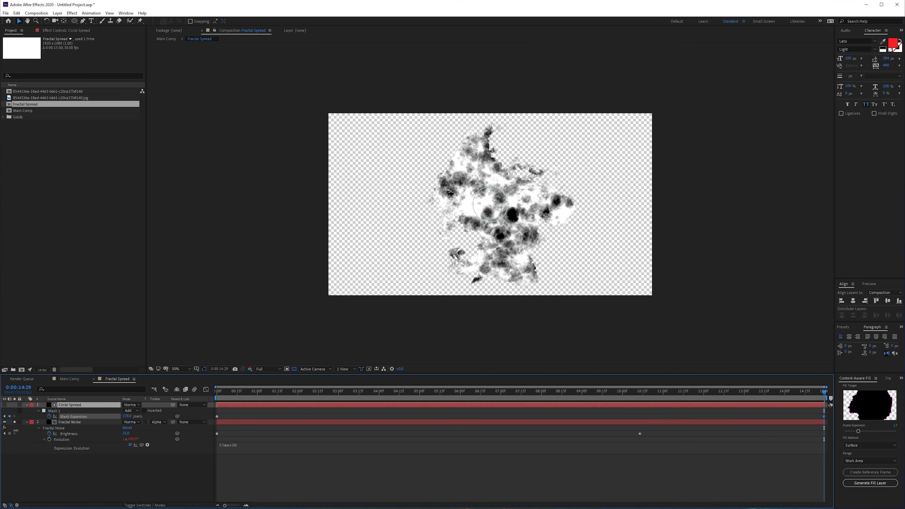
pyautogui.click(164, 40)
pyautogui.press('space')
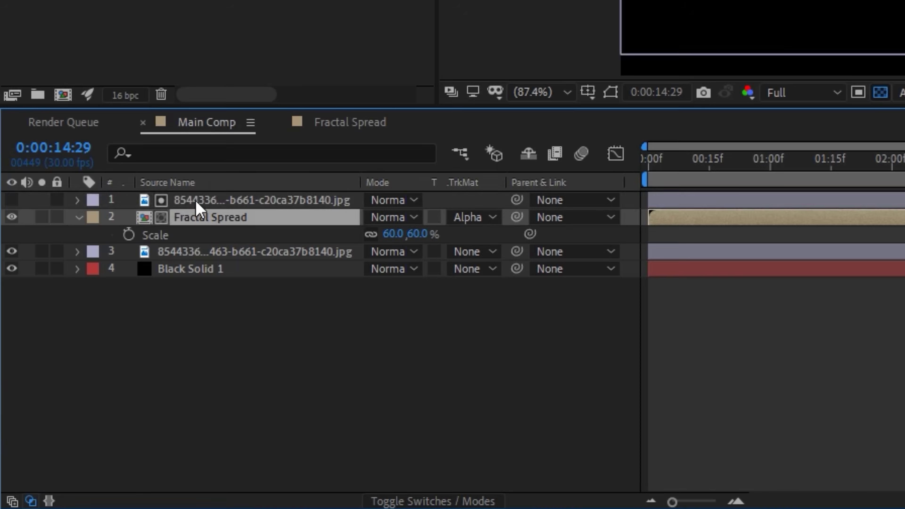
# Duplicate the map and Fractal Spread layers, then move and shrink the spread copy over Europe and Africa.
pyautogui.keyDown('shift'); pyautogui.click(66, 406); pyautogui.keyUp('shift')
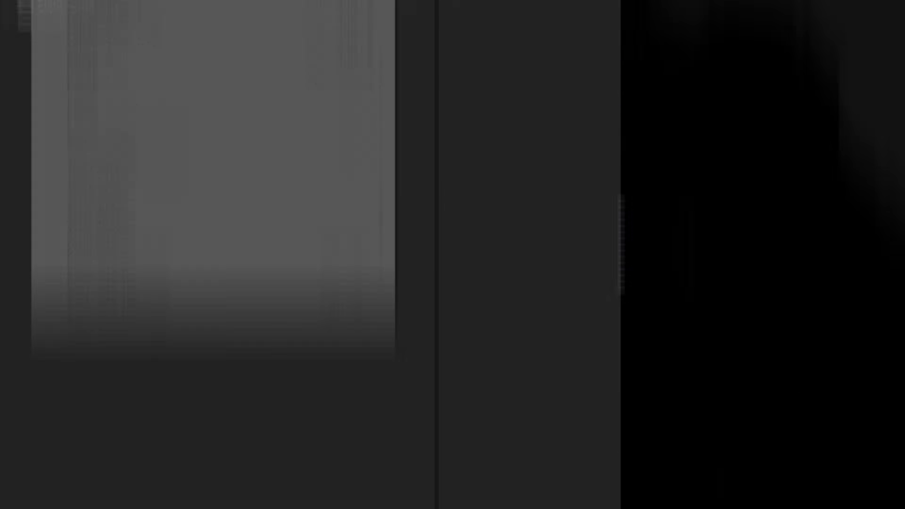
pyautogui.click(47, 12)
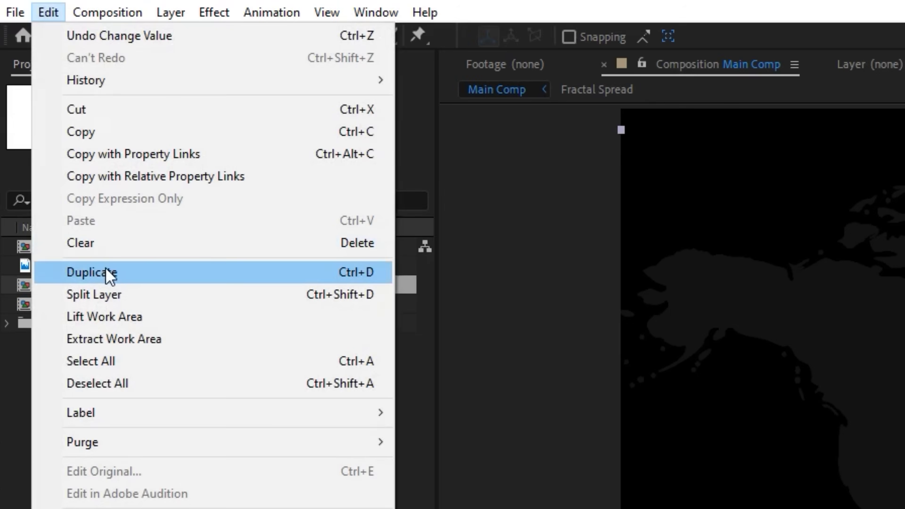
pyautogui.click(105, 273)
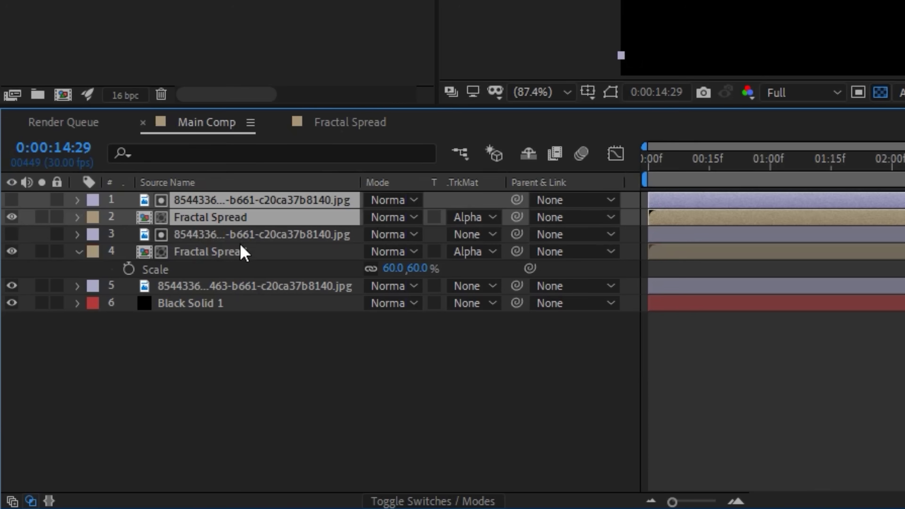
pyautogui.click(232, 235)
pyautogui.click(214, 225)
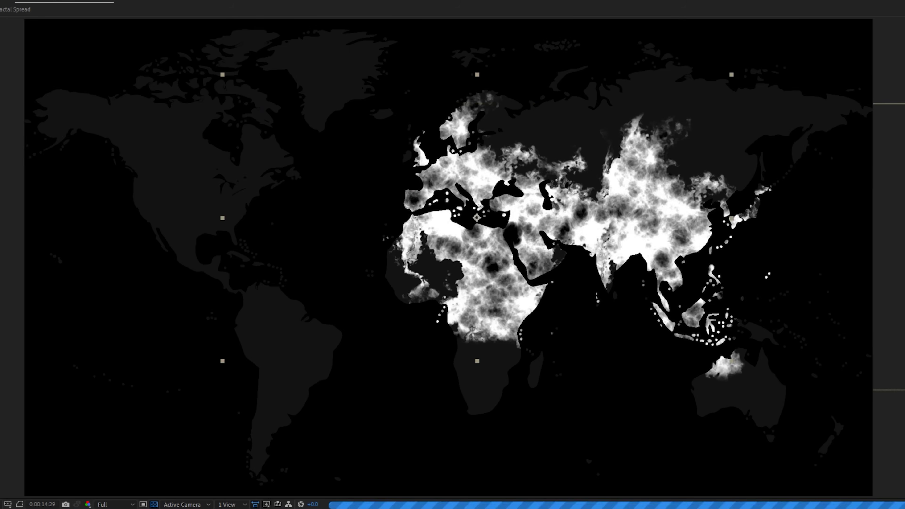
pyautogui.moveTo(552, 278); pyautogui.dragTo(718, 314)
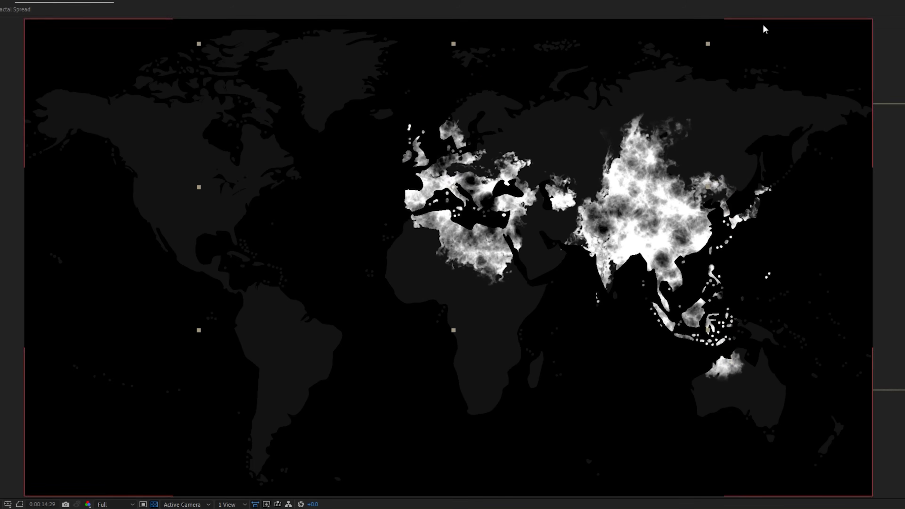
pyautogui.moveTo(708, 43); pyautogui.dragTo(554, 138)
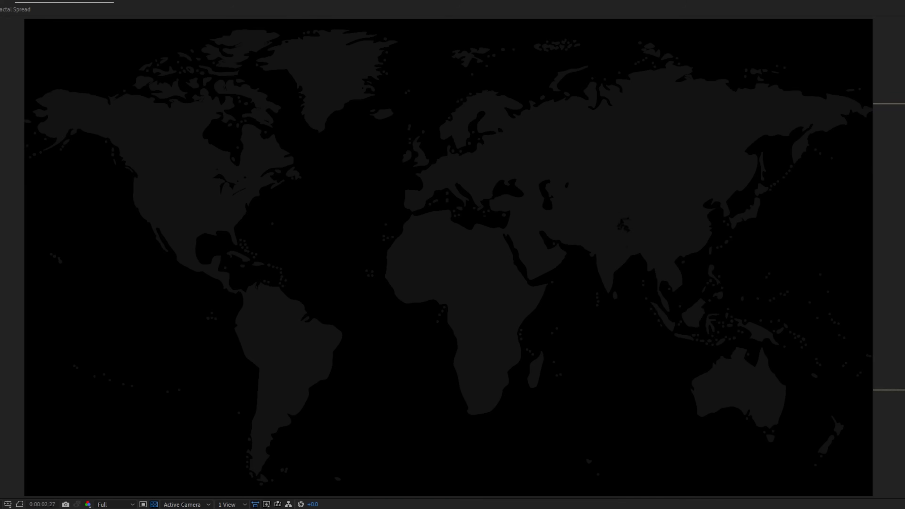
pyautogui.press('space')
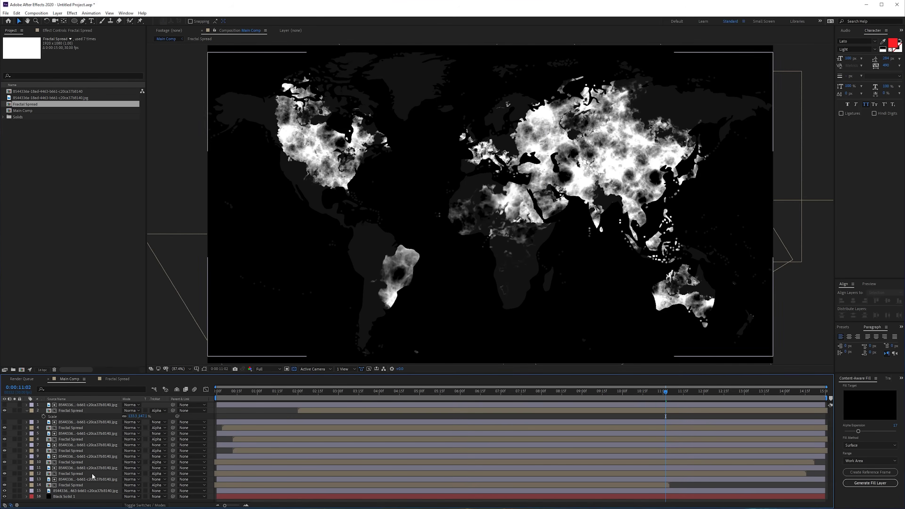
# Pre-compose all Main Comp layers into a composition named 'Virus Spread Effect'.
pyautogui.hotkey('ctrl', 'a')
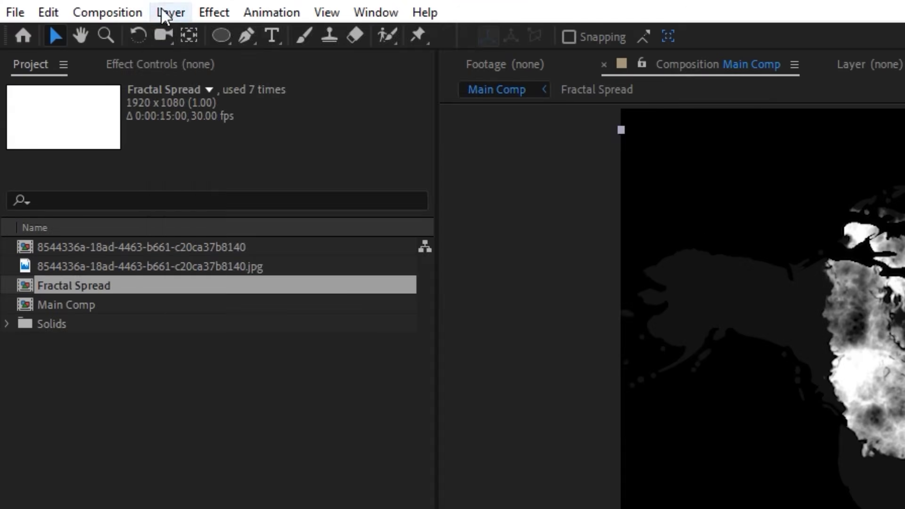
pyautogui.click(58, 13)
pyautogui.click(84, 236)
pyautogui.write('Virus Spread Effect')
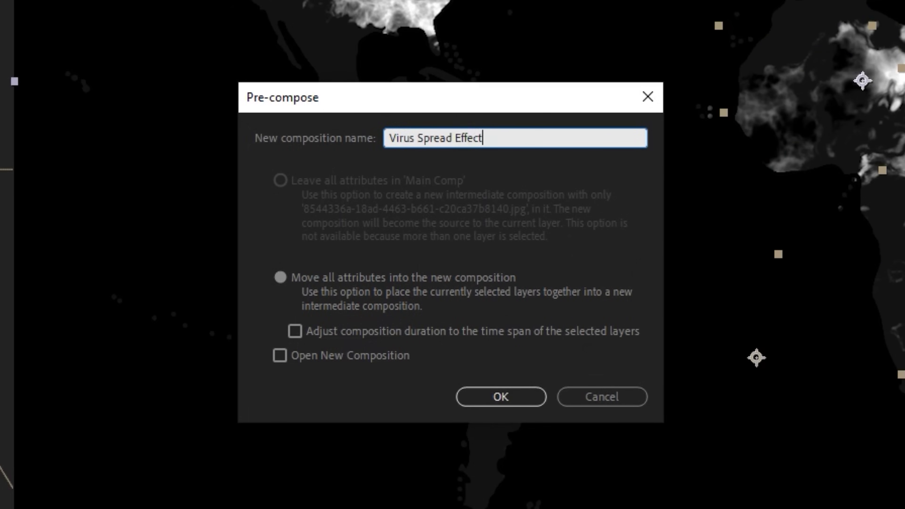
pyautogui.press('Return')
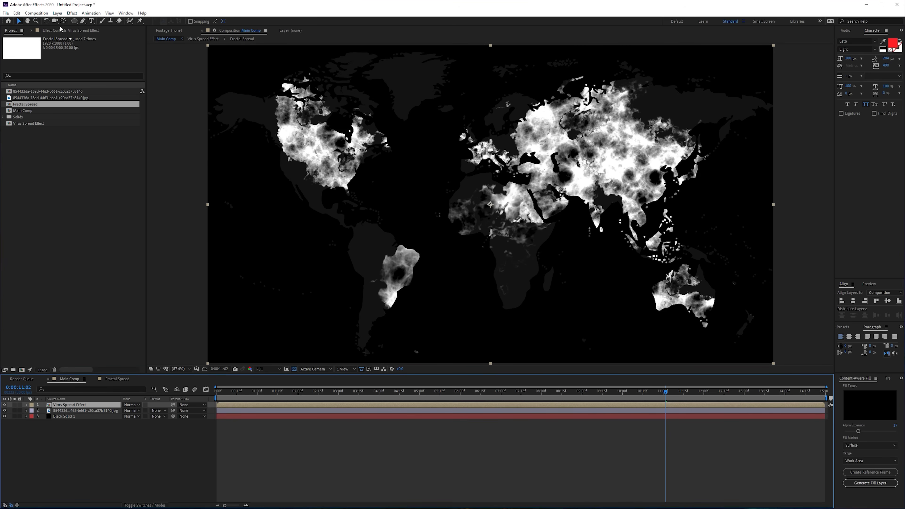
# Apply VC Color Vibrance with a red tint and lower Preserve Luminance and Gamma.
pyautogui.click(72, 14)
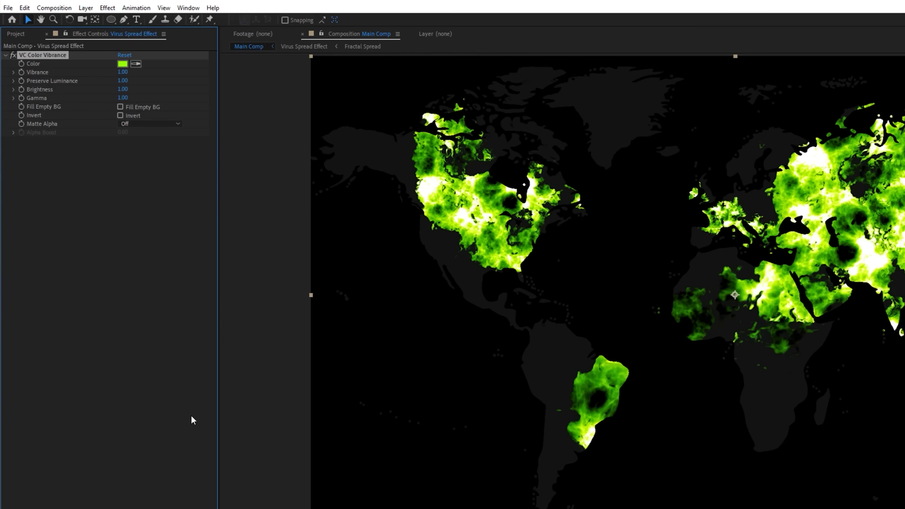
pyautogui.click(125, 64)
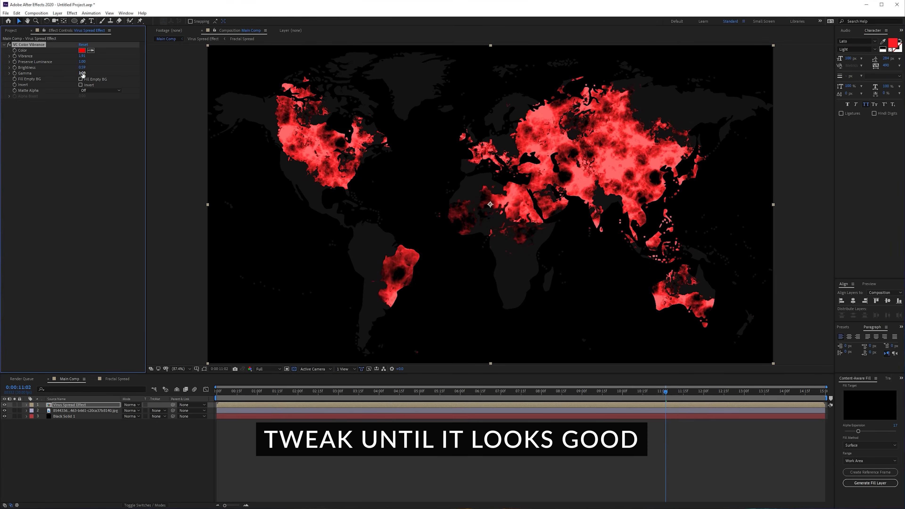
pyautogui.moveTo(82, 74)
pyautogui.mouseDown()
pyautogui.moveTo(68, 61)
pyautogui.moveTo(82, 67)
pyautogui.mouseUp()
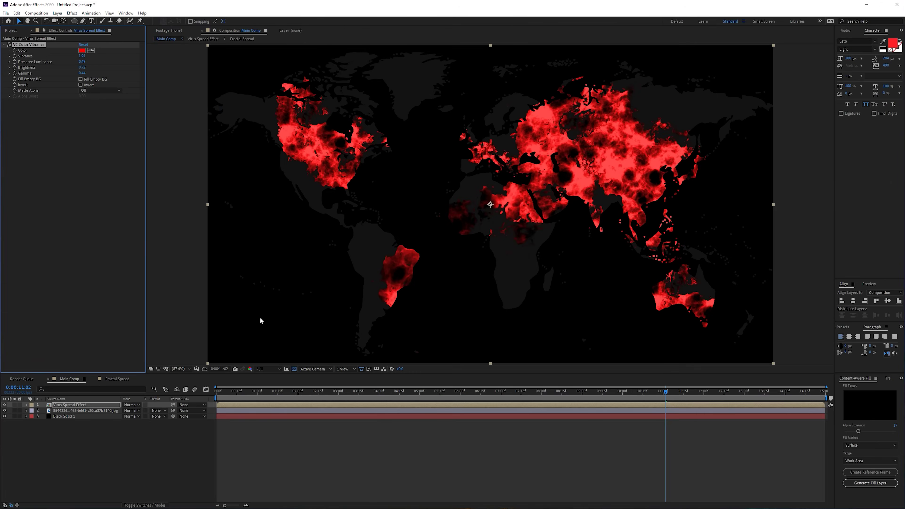
# Set the Virus Spread Effect layer to Screen blend mode and check it at 0:00:13:21.
pyautogui.click(128, 406)
pyautogui.click(138, 193)
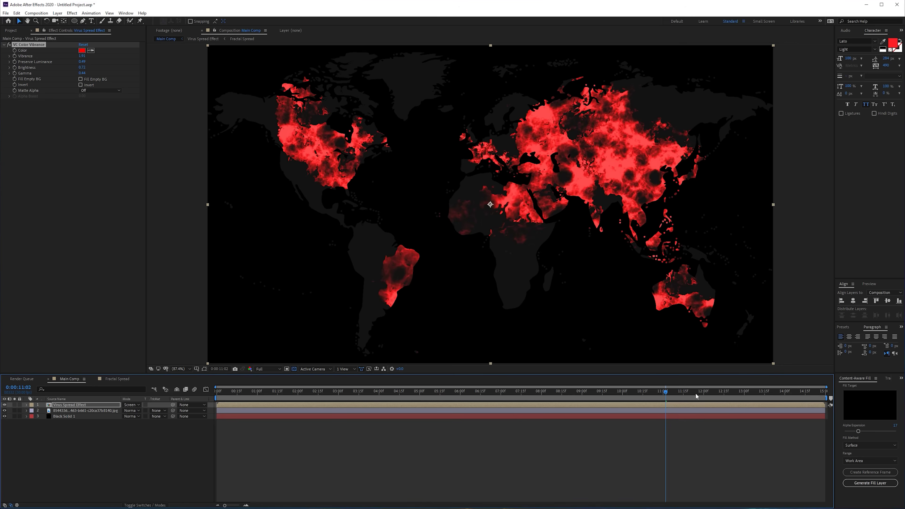
pyautogui.moveTo(697, 396); pyautogui.dragTo(781, 398)
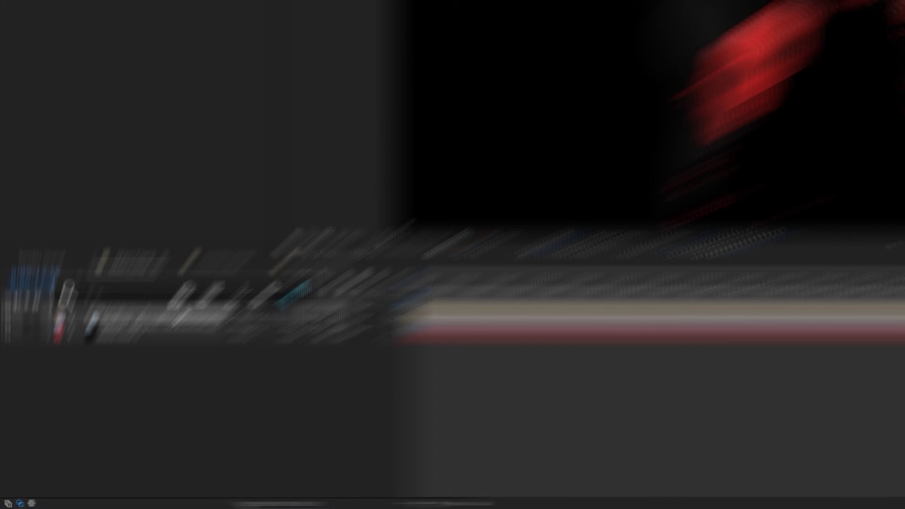
# Add Curves above VC Color Vibrance and shape an S-curve to deepen the shadows.
pyautogui.hotkey('ctrl', 'space')
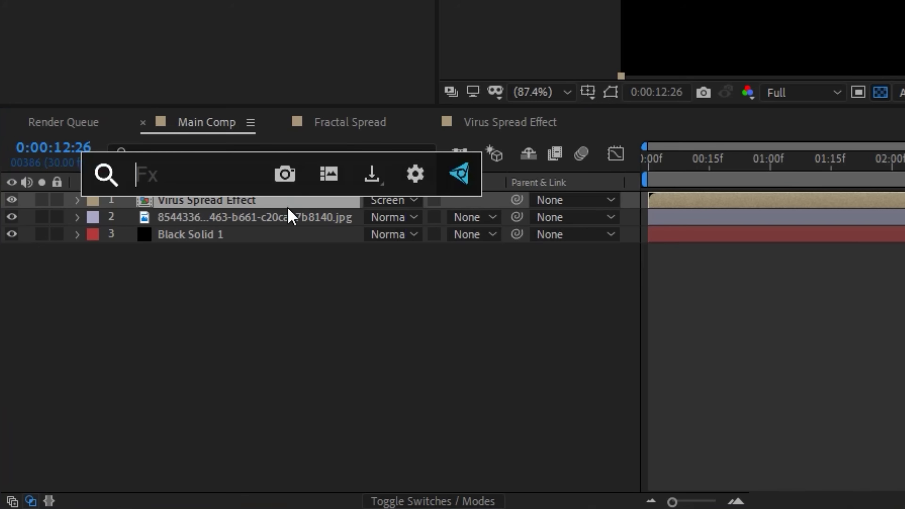
pyautogui.write('cur')
pyautogui.press('Return')
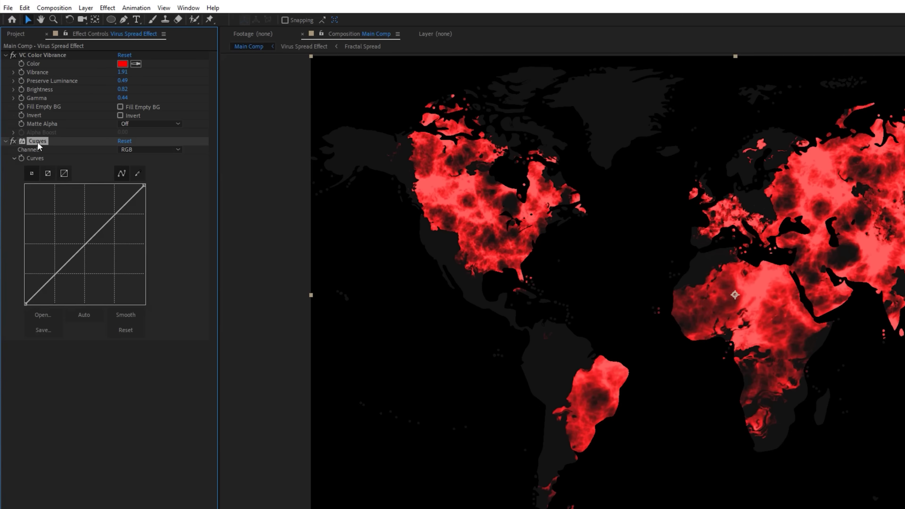
pyautogui.moveTo(39, 60); pyautogui.dragTo(39, 60)
pyautogui.moveTo(51, 194); pyautogui.dragTo(78, 201)
pyautogui.moveTo(106, 166); pyautogui.dragTo(104, 147)
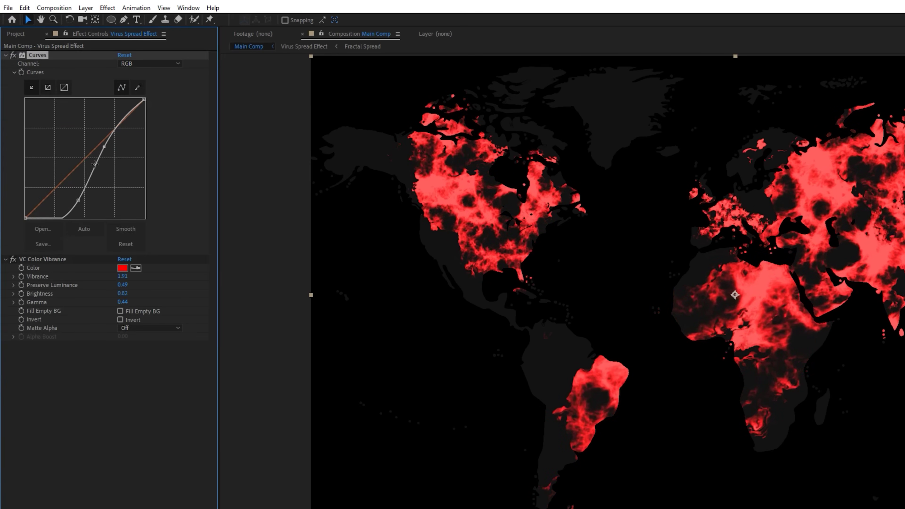
pyautogui.moveTo(77, 200); pyautogui.dragTo(71, 187)
# Lower the Vibrance Gamma to 0.25 and adjust the red tint colour.
pyautogui.moveTo(122, 302)
pyautogui.mouseDown()
pyautogui.moveTo(109, 302)
pyautogui.moveTo(133, 286)
pyautogui.moveTo(118, 287)
pyautogui.mouseUp()
pyautogui.click(123, 268)
pyautogui.click(109, 414)
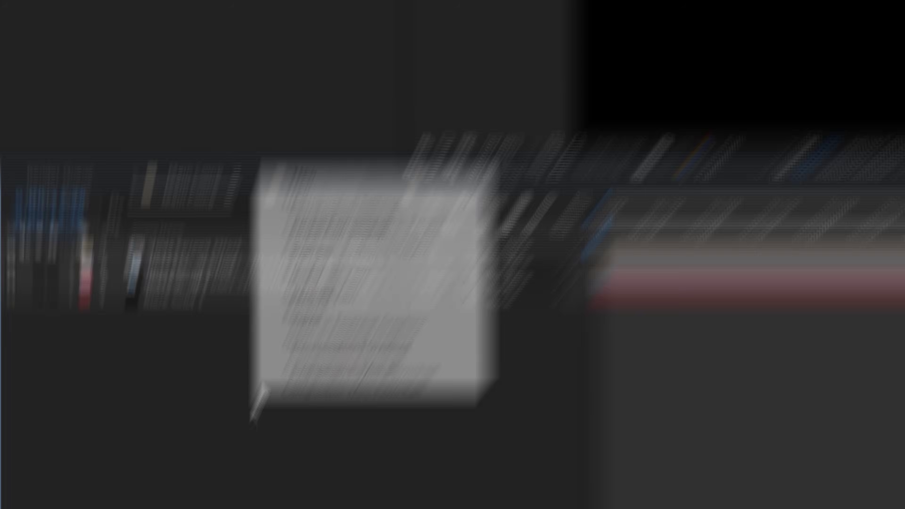
# Add a new adjustment layer named 'Perfect Glow' to Main Comp.
pyautogui.rightClick(277, 115)
pyautogui.moveTo(370, 139)
pyautogui.click(581, 293)
pyautogui.press('Return')
pyautogui.write('Per')
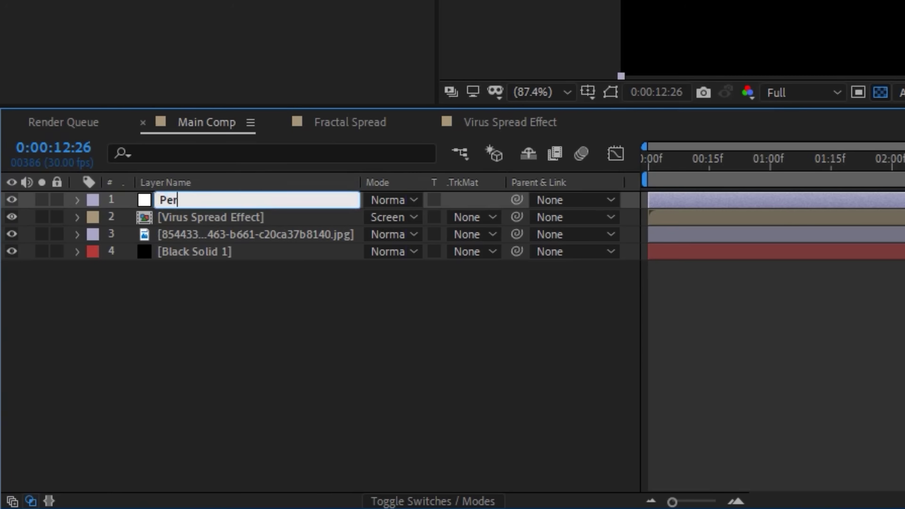
pyautogui.write('fect Glow')
pyautogui.press('Return')
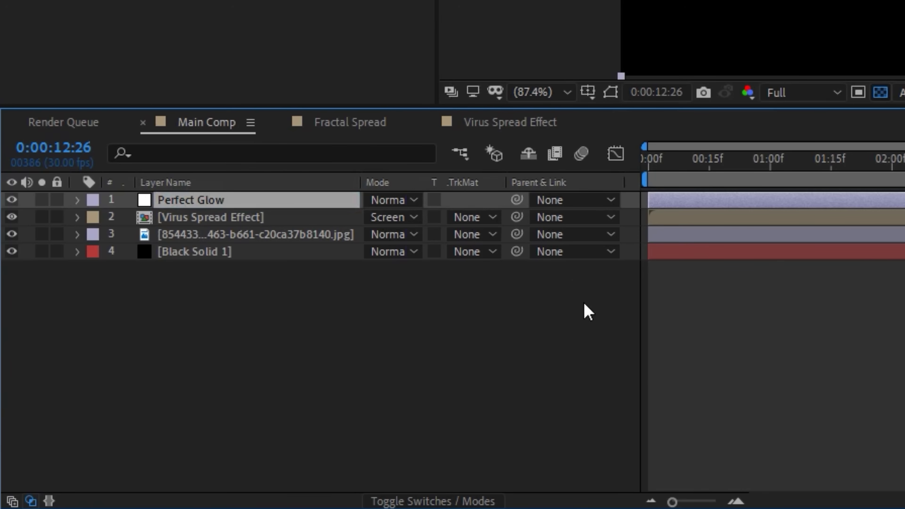
# Apply Perfect Glow V2.0.1 with Threshold 36.7%, Radius 65 and Intensity 0.3.
pyautogui.hotkey('ctrl', 'space')
pyautogui.write('perf')
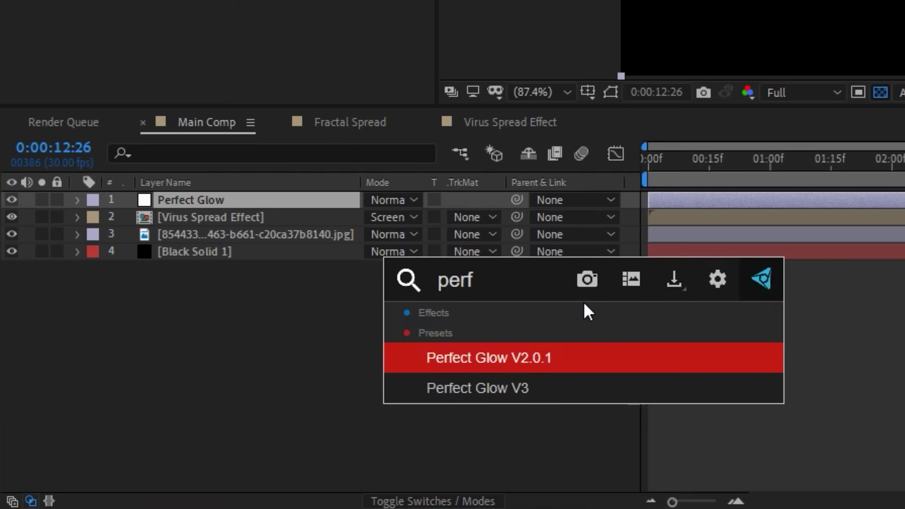
pyautogui.press('Return')
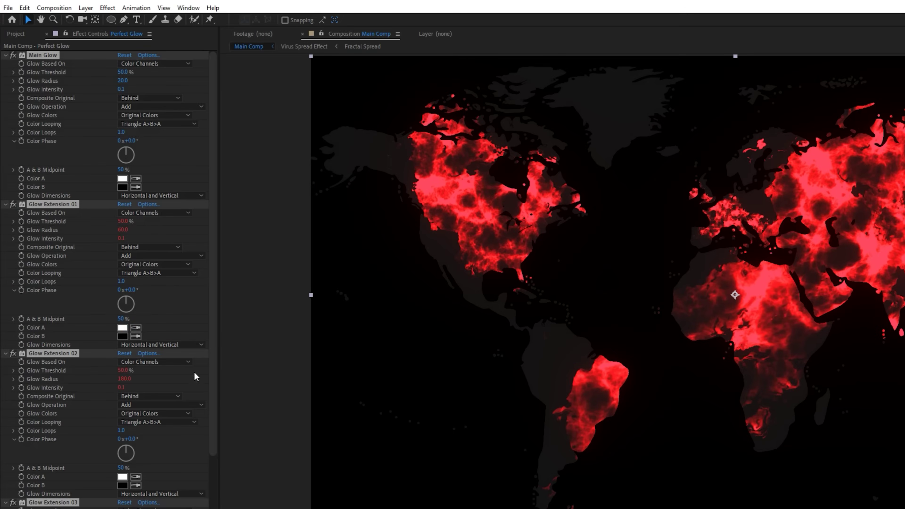
pyautogui.moveTo(121, 89)
pyautogui.mouseDown()
pyautogui.moveTo(125, 70)
pyautogui.moveTo(146, 87)
pyautogui.moveTo(126, 89)
pyautogui.mouseUp()
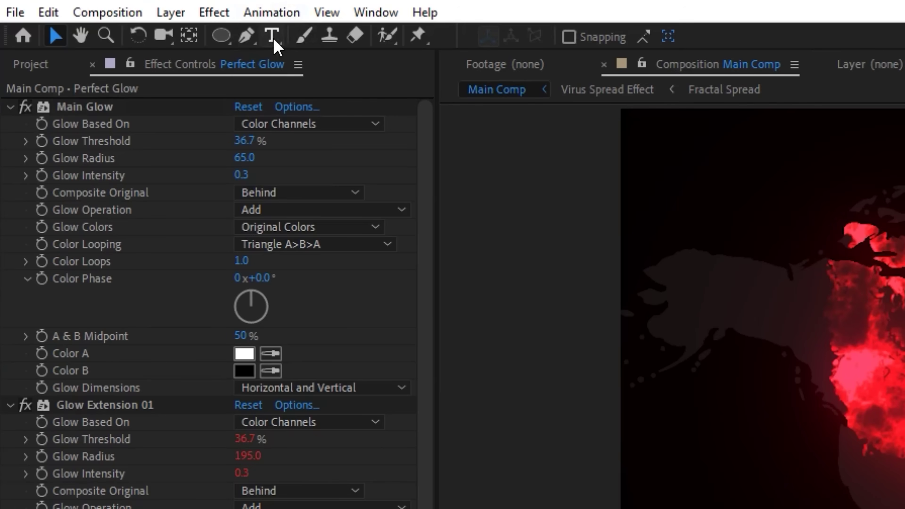
# Restyle the INFECTED text to a smaller size.
pyautogui.click(274, 39)
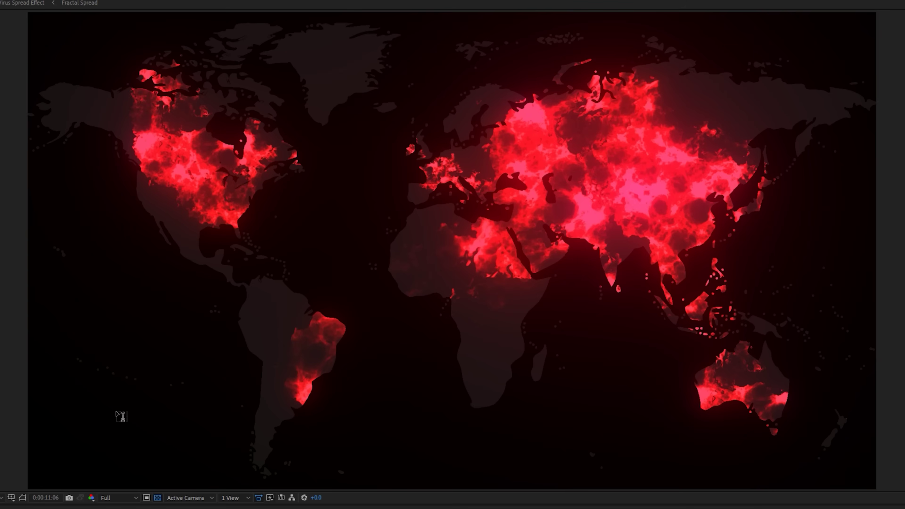
pyautogui.click(118, 417)
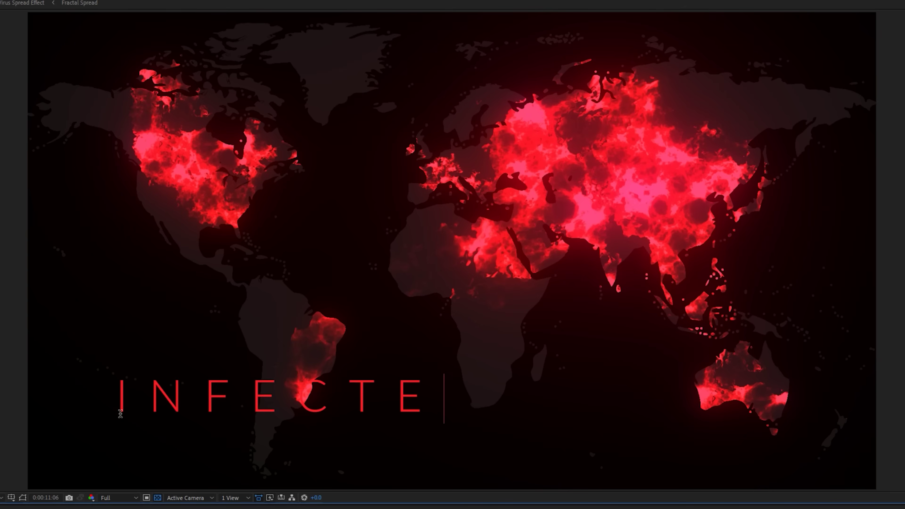
pyautogui.hotkey('ctrl', 'a')
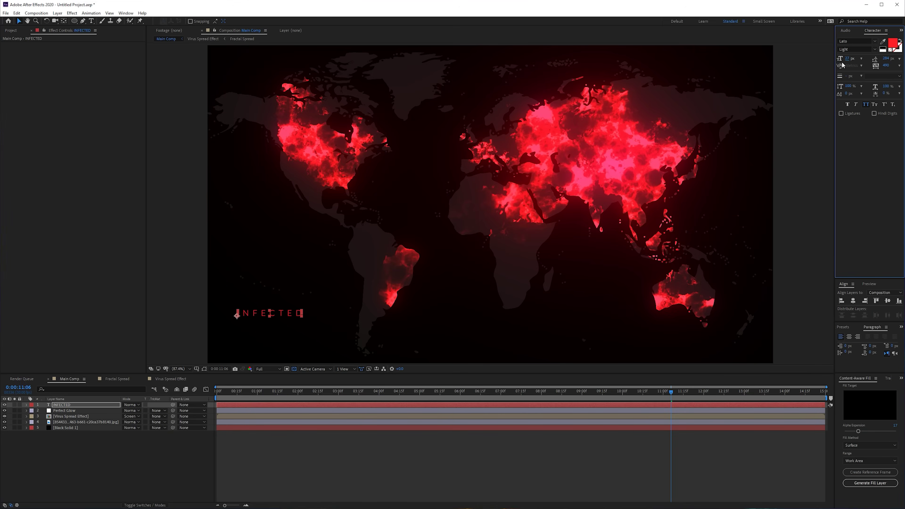
pyautogui.press('Escape')
# Duplicate the INFECTED layer as a '0' text layer and return to the first frame.
pyautogui.hotkey('ctrl', 'd')
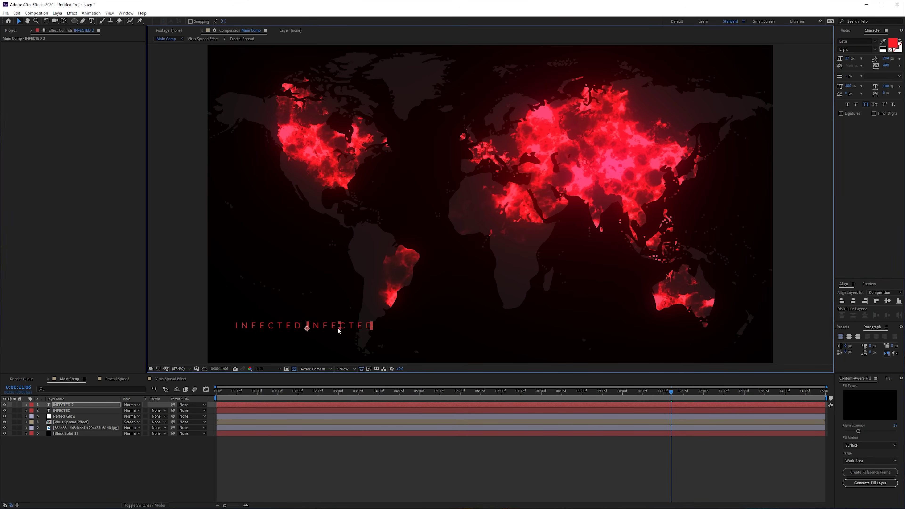
pyautogui.click(315, 488)
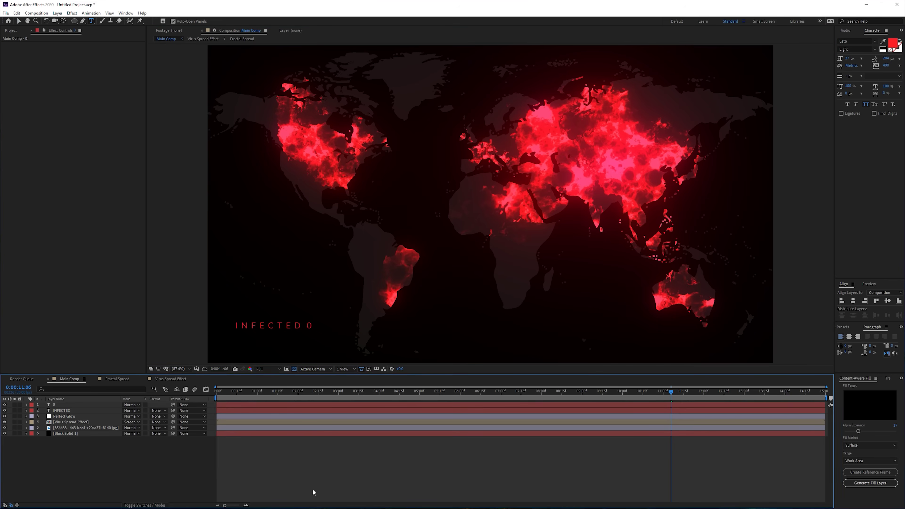
pyautogui.moveTo(353, 403); pyautogui.dragTo(216, 403)
pyautogui.click(54, 405)
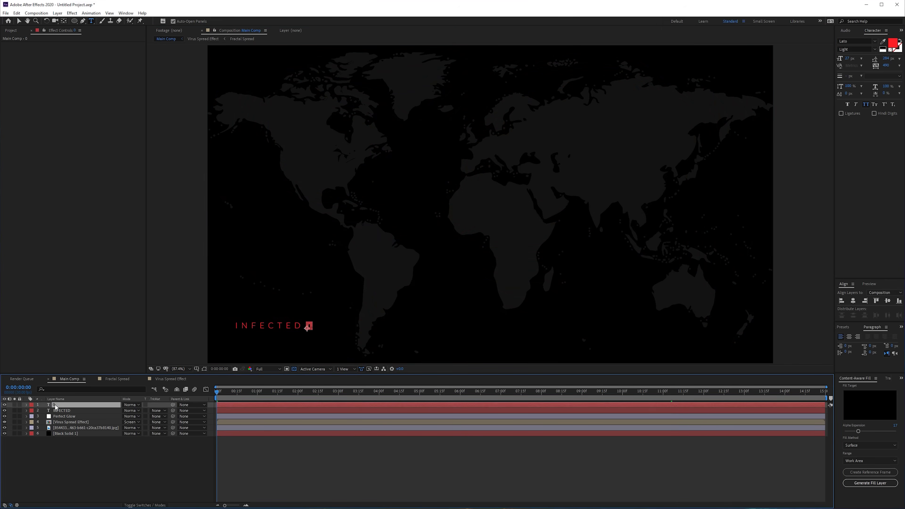
pyautogui.press('Return')
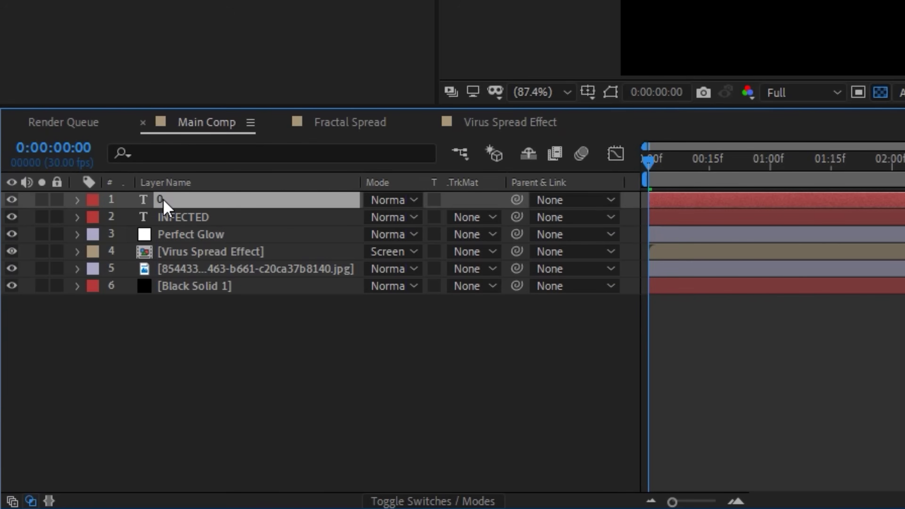
# Apply Point Control to the 0 layer and paste the comma-formatting expression into Source Text.
pyautogui.hotkey('ctrl', 'space')
pyautogui.write('poin')
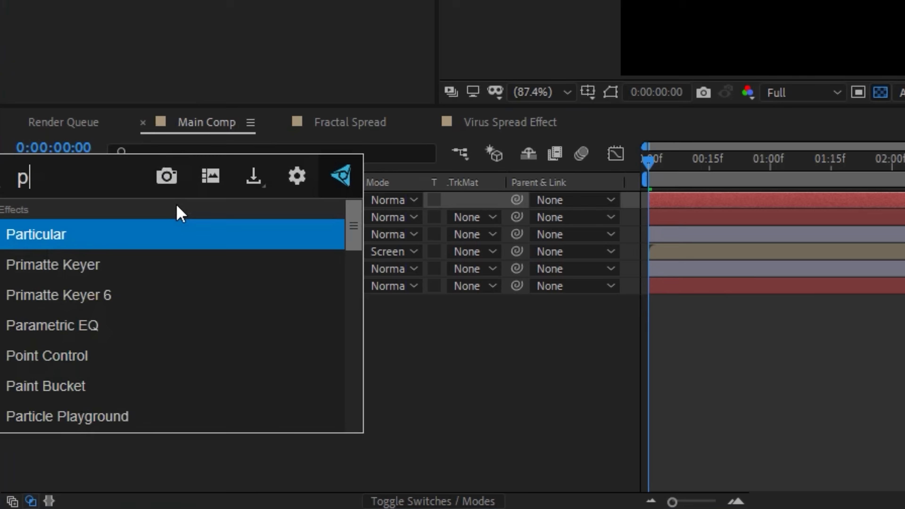
pyautogui.click(90, 246)
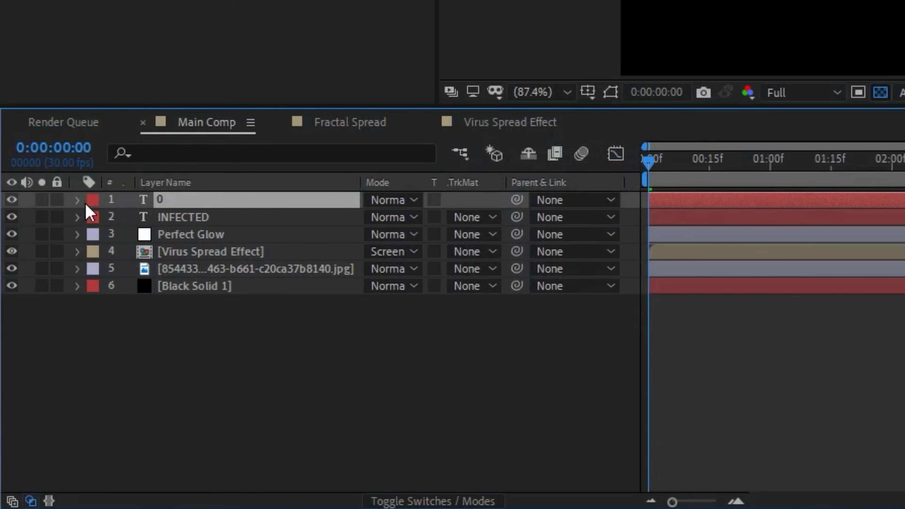
pyautogui.click(78, 200)
pyautogui.click(95, 218)
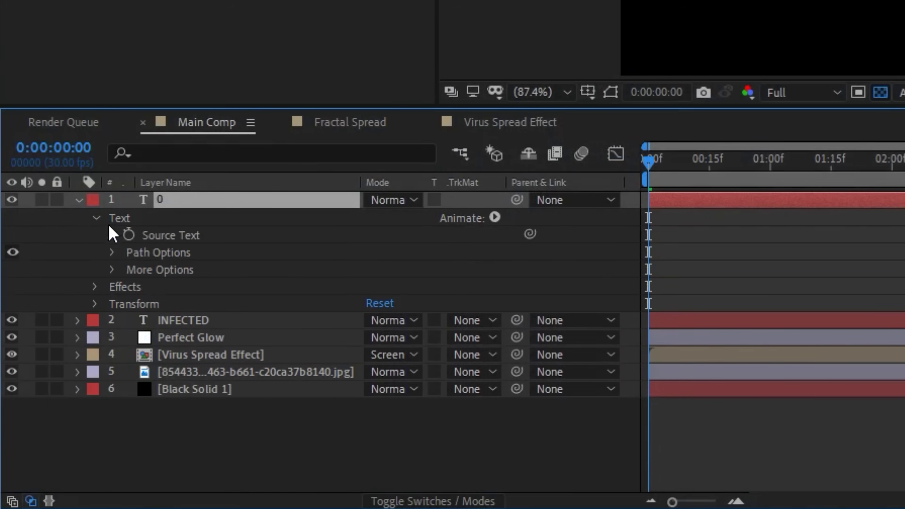
pyautogui.keyDown('alt'); pyautogui.click(129, 235); pyautogui.keyUp('alt')
pyautogui.hotkey('ctrl', 'v')
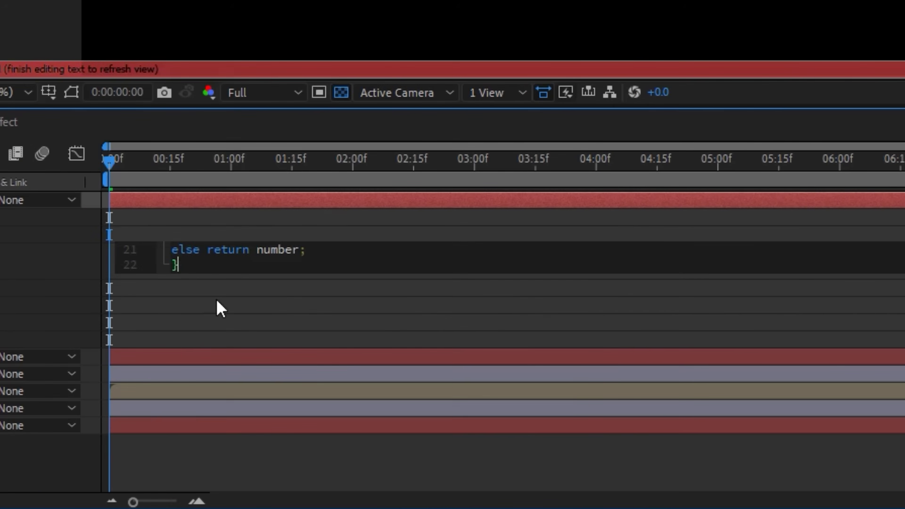
pyautogui.click(218, 308)
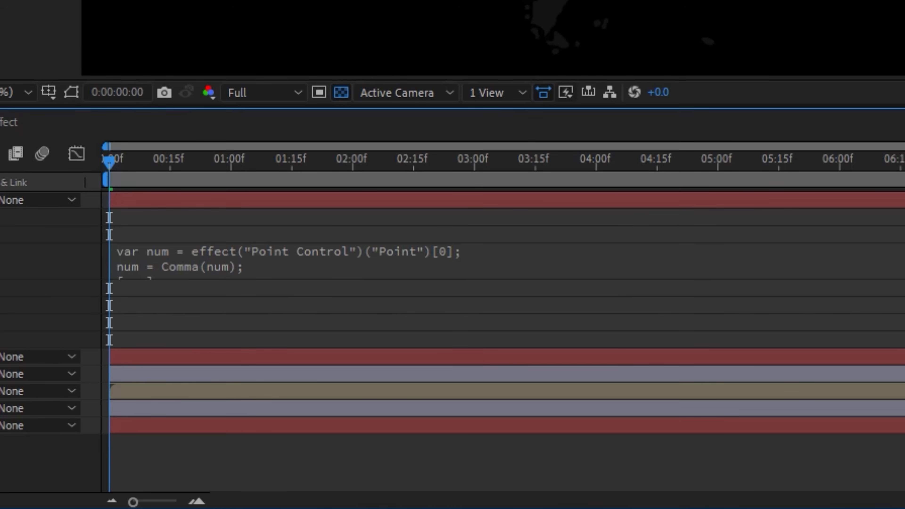
# Link the expression's effect reference to the Point Control's Point via pick-whip.
pyautogui.click(143, 275)
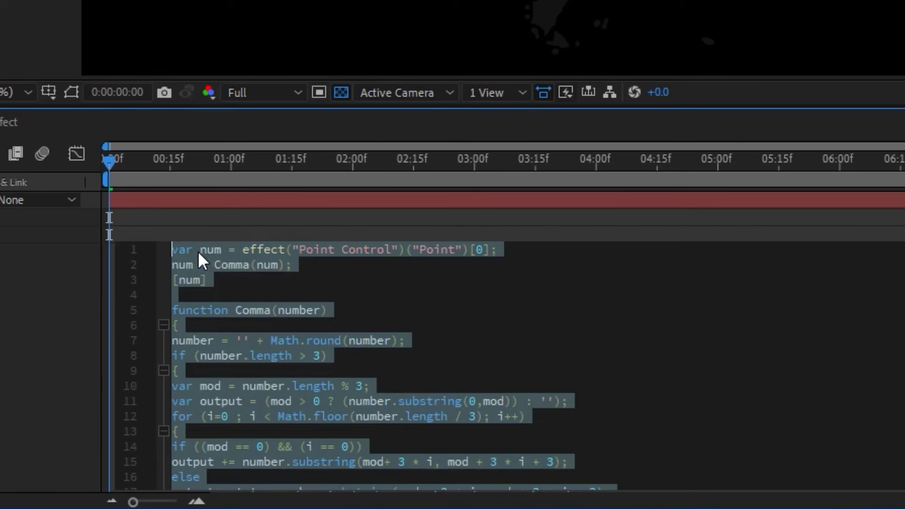
pyautogui.click(254, 249)
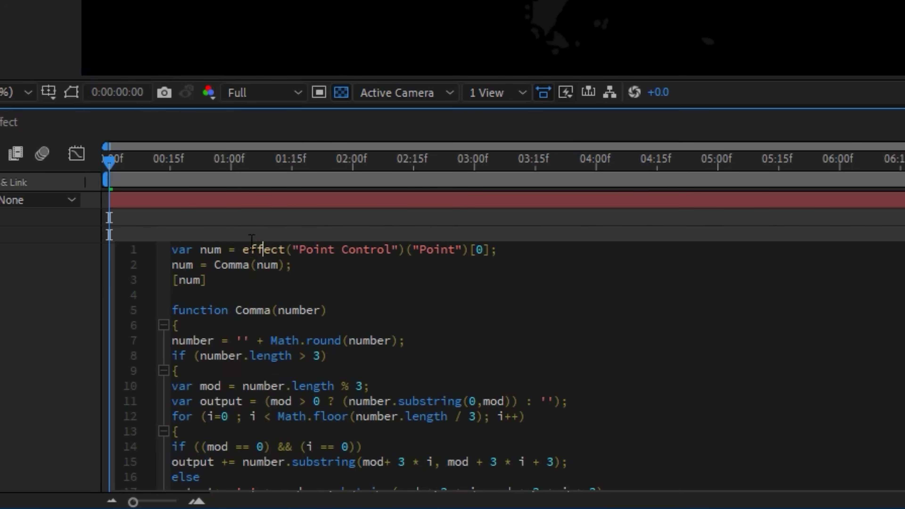
pyautogui.moveTo(242, 250); pyautogui.dragTo(470, 249)
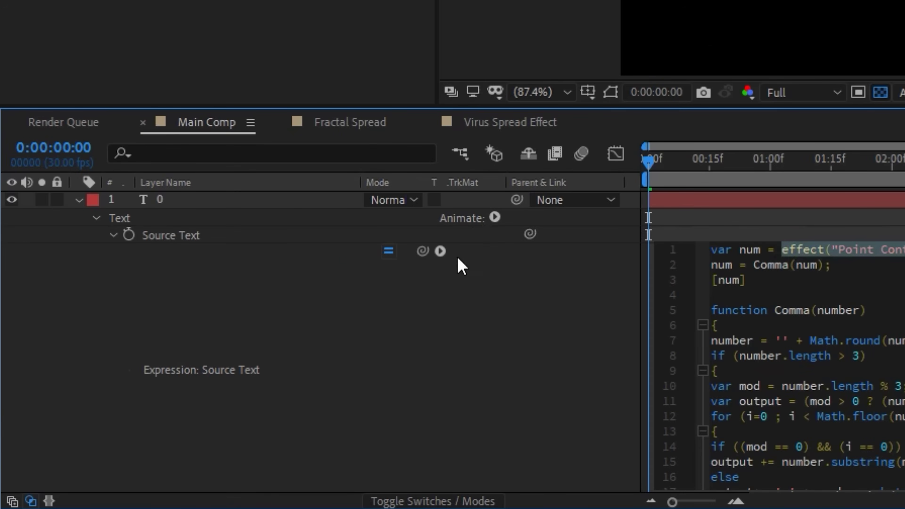
pyautogui.moveTo(422, 251); pyautogui.dragTo(97, 127)
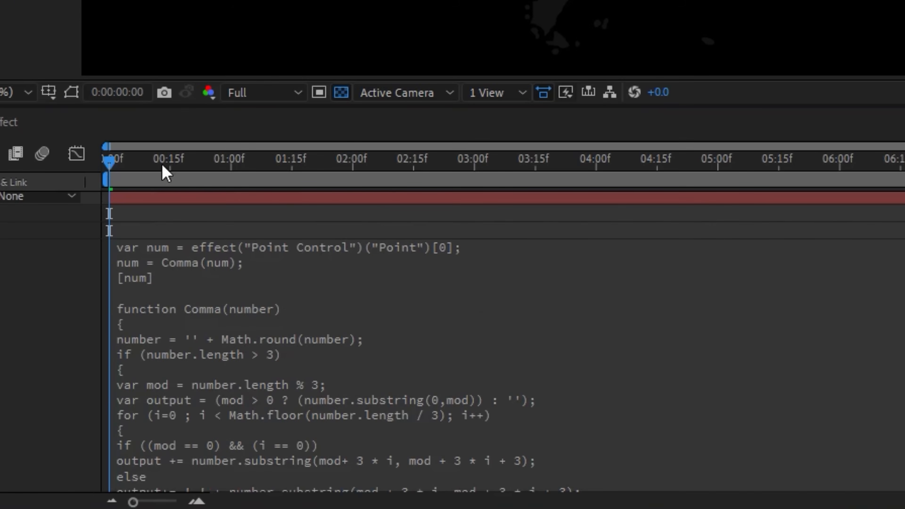
pyautogui.click(440, 252)
pyautogui.click(191, 299)
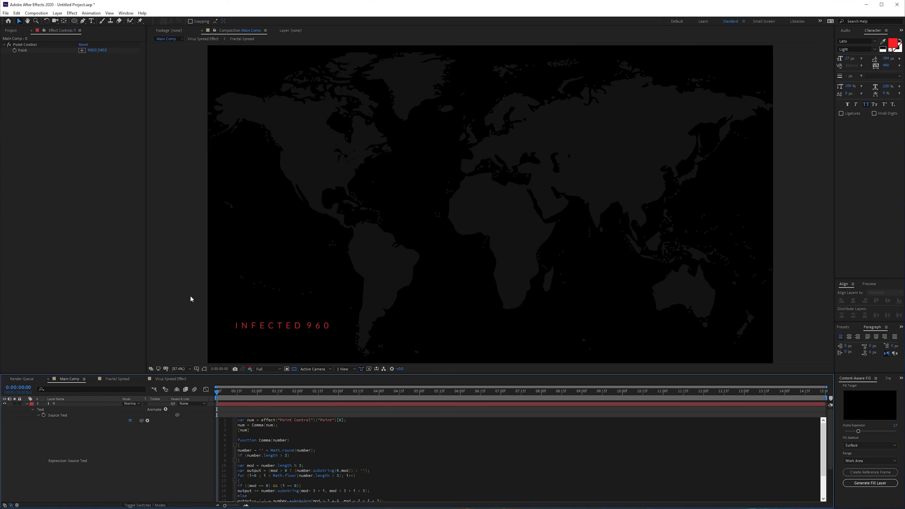
pyautogui.click(92, 50)
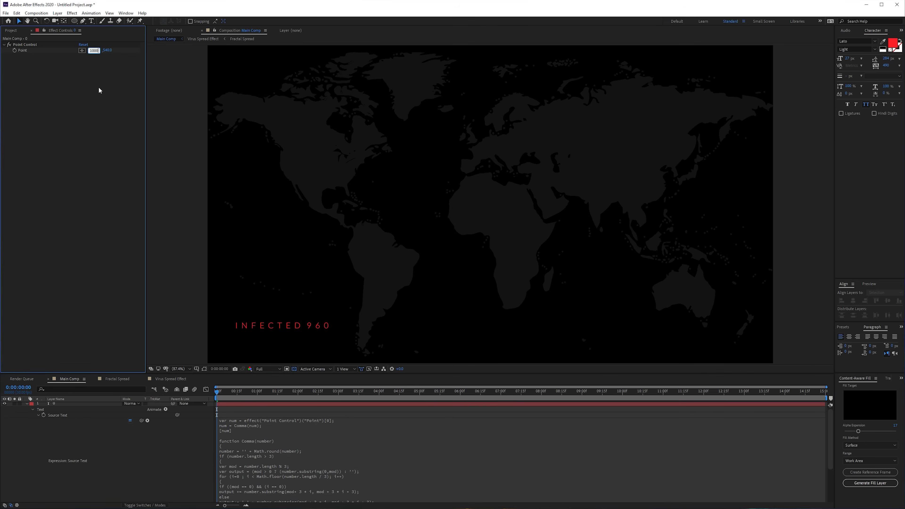
pyautogui.press('Return')
pyautogui.click(434, 441)
pyautogui.click(296, 346)
pyautogui.press('/')
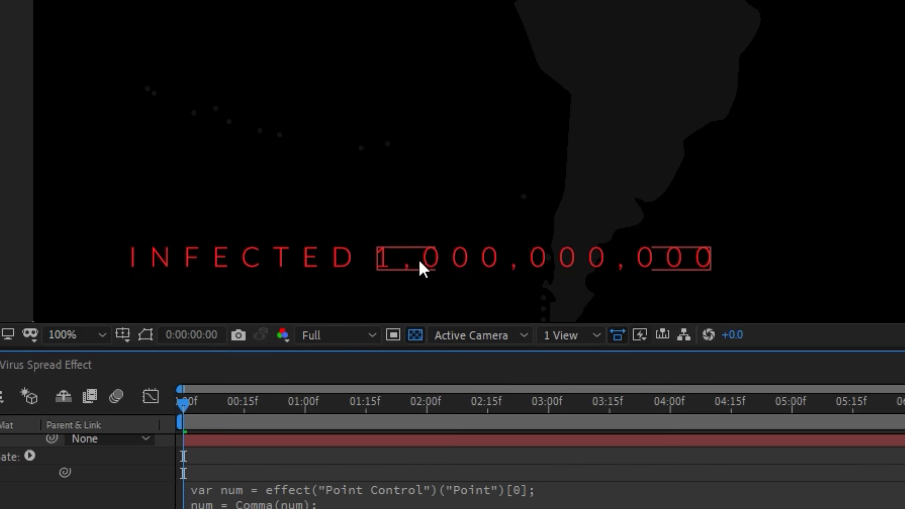
pyautogui.click(475, 317)
pyautogui.click(368, 268)
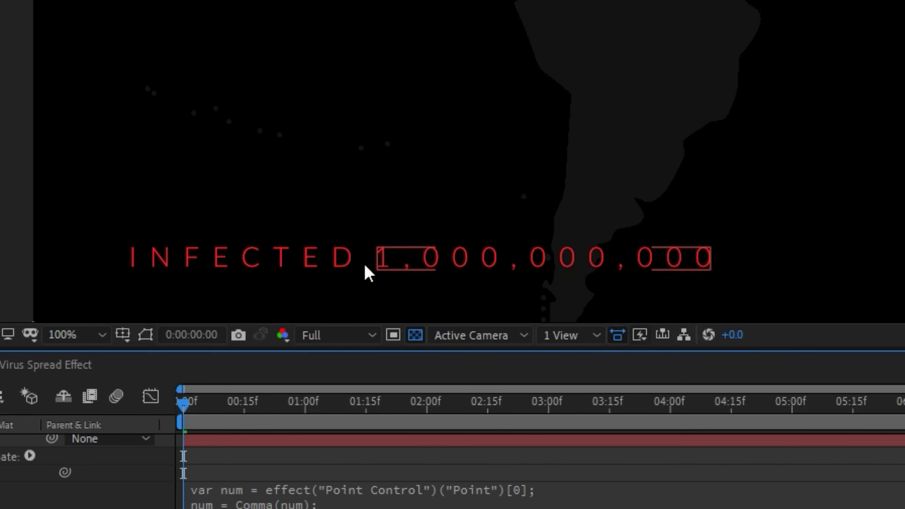
pyautogui.click(447, 446)
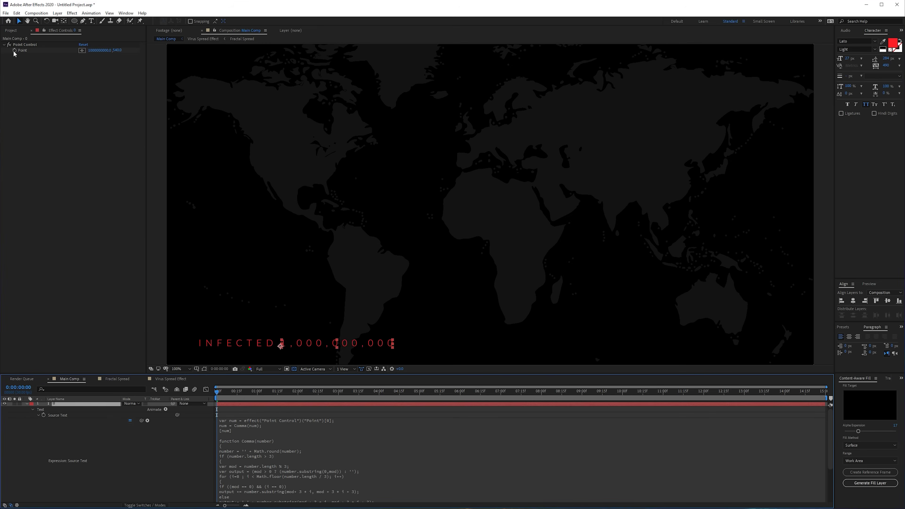
# Keyframe Point X at 0 on frame 0 and at 100000 at 6 seconds.
pyautogui.click(14, 54)
pyautogui.click(94, 51)
pyautogui.write('0')
pyautogui.press('Return')
pyautogui.moveTo(234, 397); pyautogui.dragTo(421, 406)
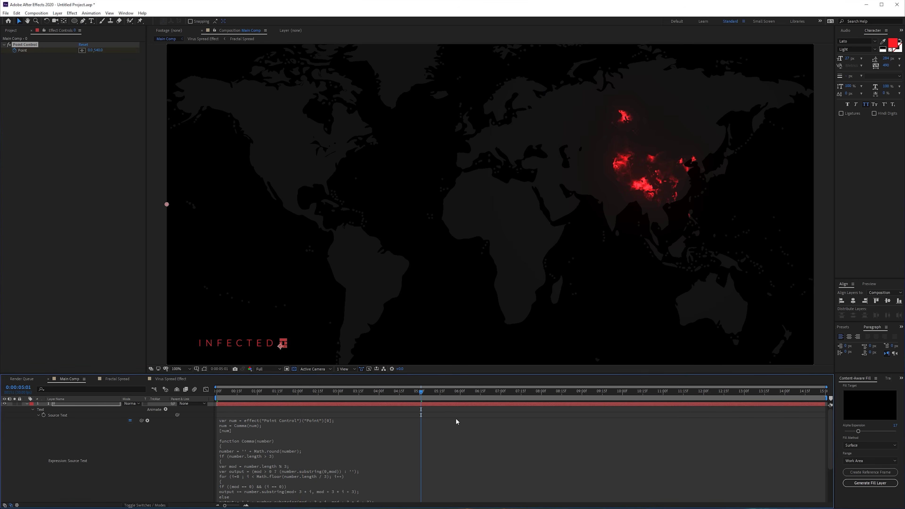
pyautogui.click(460, 394)
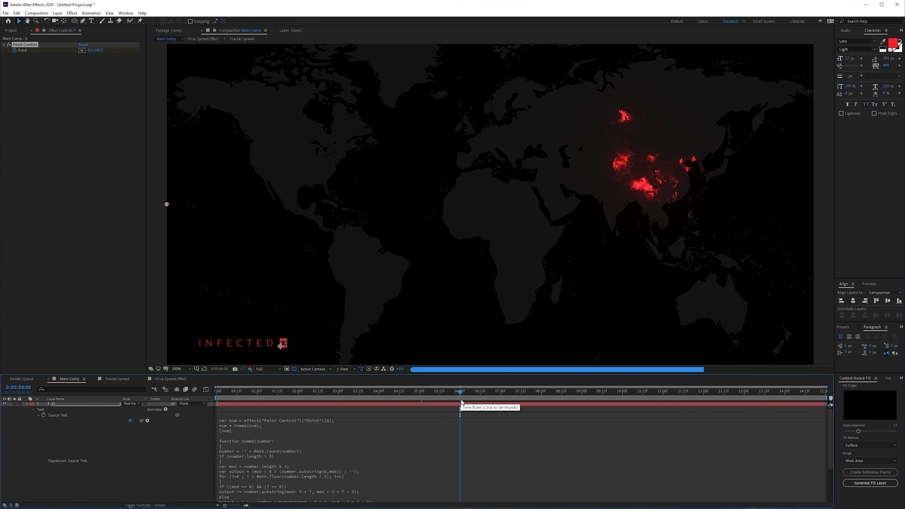
pyautogui.click(91, 50)
pyautogui.write('1')
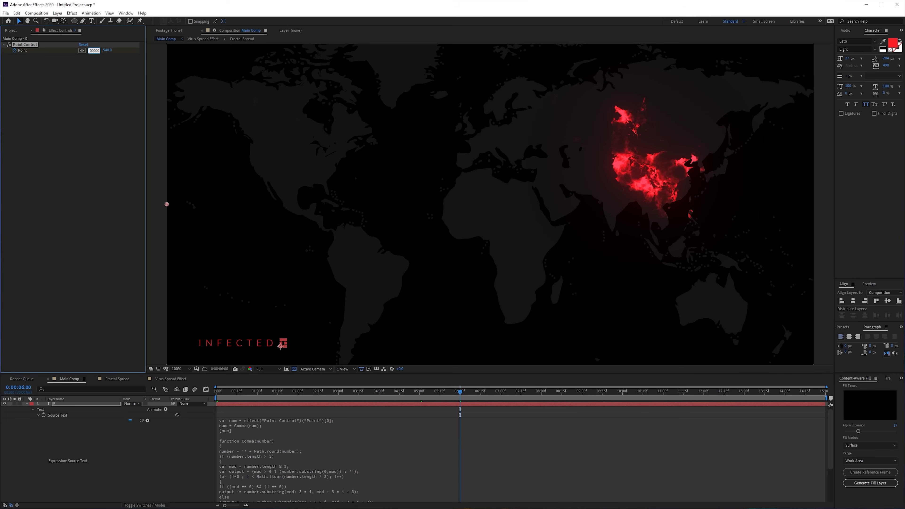
pyautogui.write('00000')
pyautogui.press('Return')
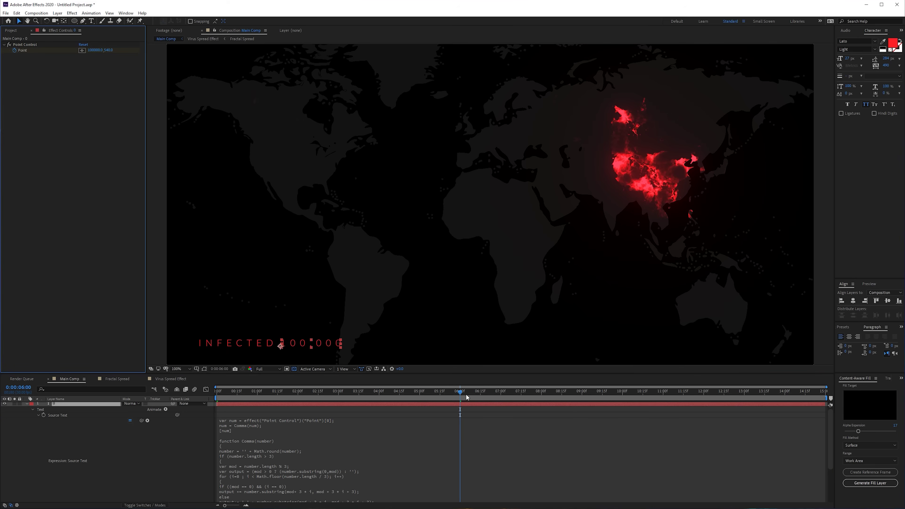
pyautogui.press('End')
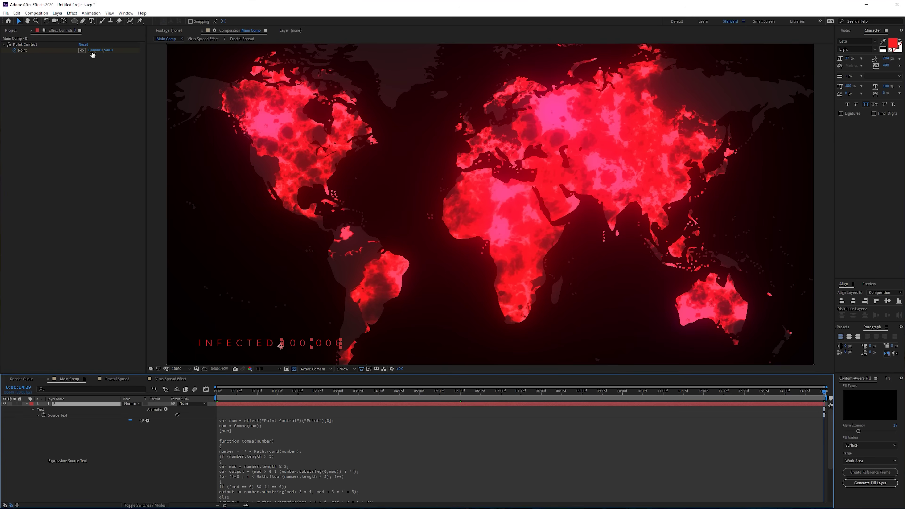
pyautogui.click(94, 51)
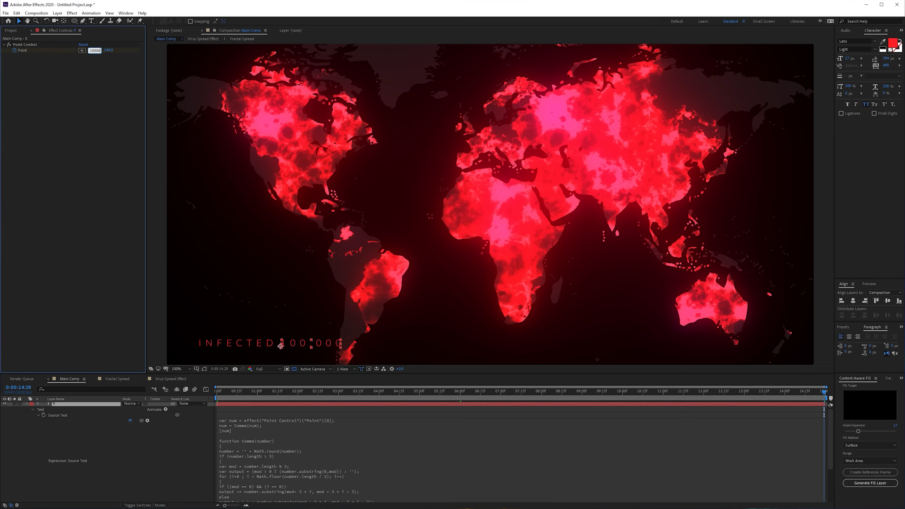
pyautogui.click(112, 147)
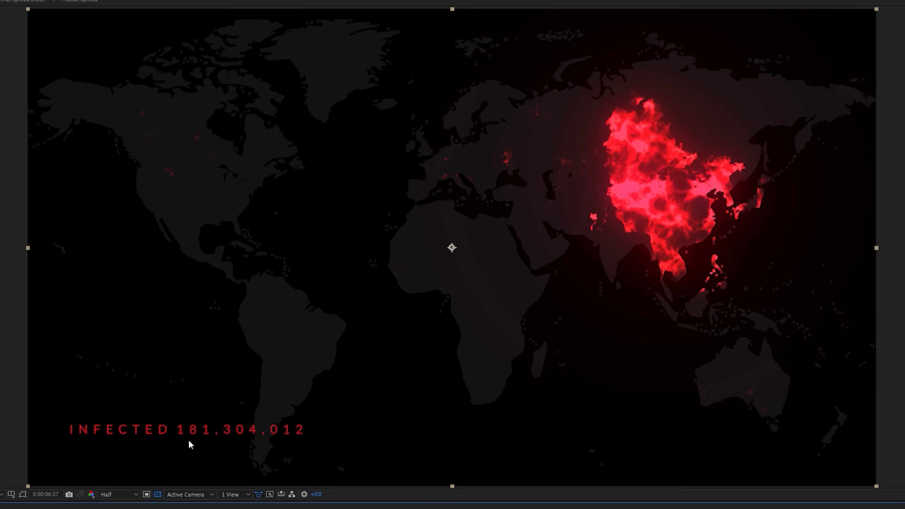
pyautogui.click(200, 430)
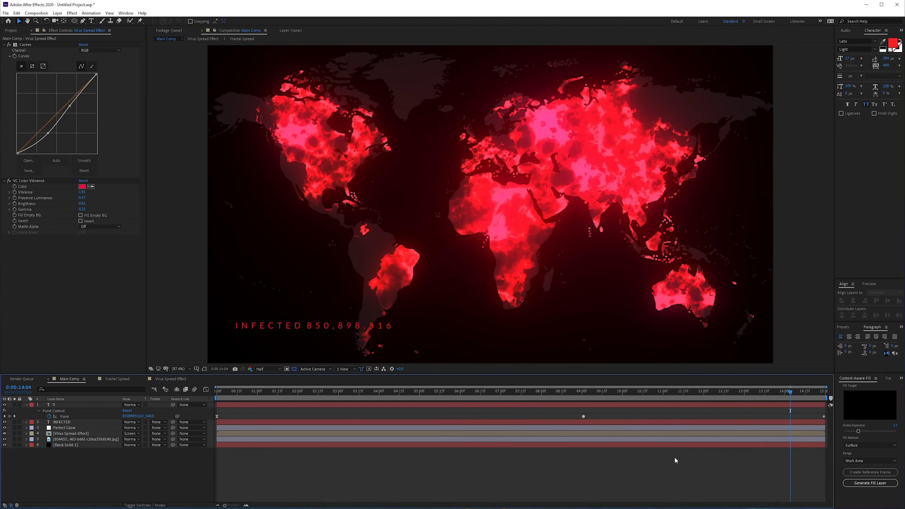
# Add a new adjustment layer at the top of Main Comp named Transform.
pyautogui.rightClick(91, 474)
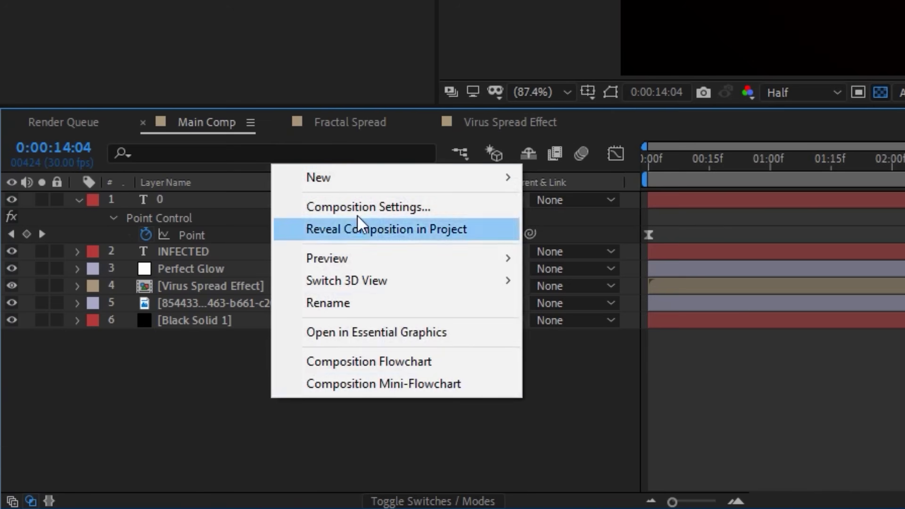
pyautogui.moveTo(107, 397)
pyautogui.click(233, 456)
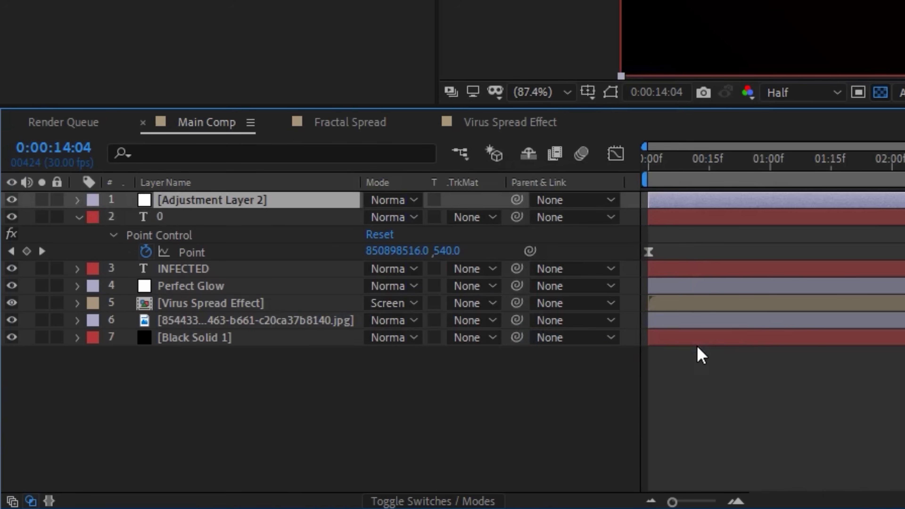
pyautogui.press('Return')
pyautogui.write('Tra,s')
pyautogui.press('Return')
pyautogui.press('Return')
pyautogui.write('Transform')
pyautogui.press('Return')
# Apply the Transform effect to the Transform adjustment layer.
pyautogui.hotkey('ctrl', 'space')
pyautogui.write('rans')
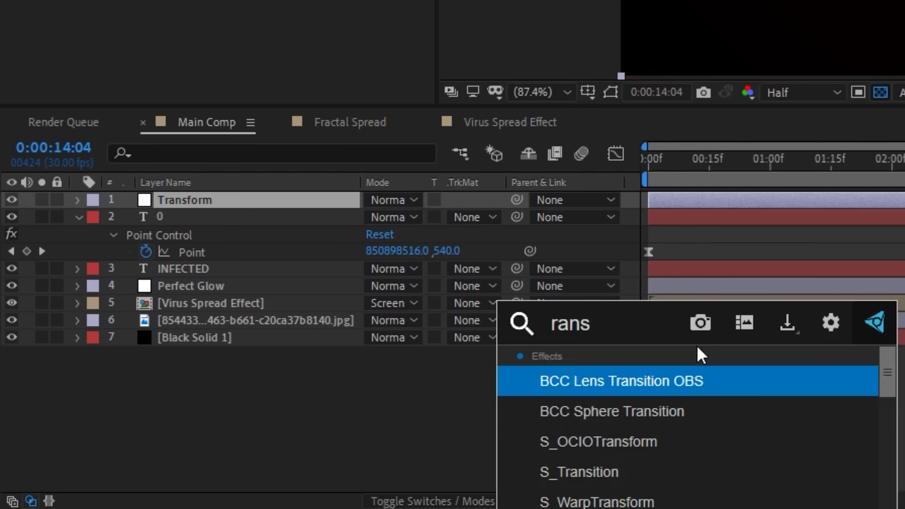
pyautogui.press('BackSpace')
pyautogui.press('BackSpace')
pyautogui.press('BackSpace')
pyautogui.press('BackSpace')
pyautogui.write('trans')
pyautogui.press('Return')
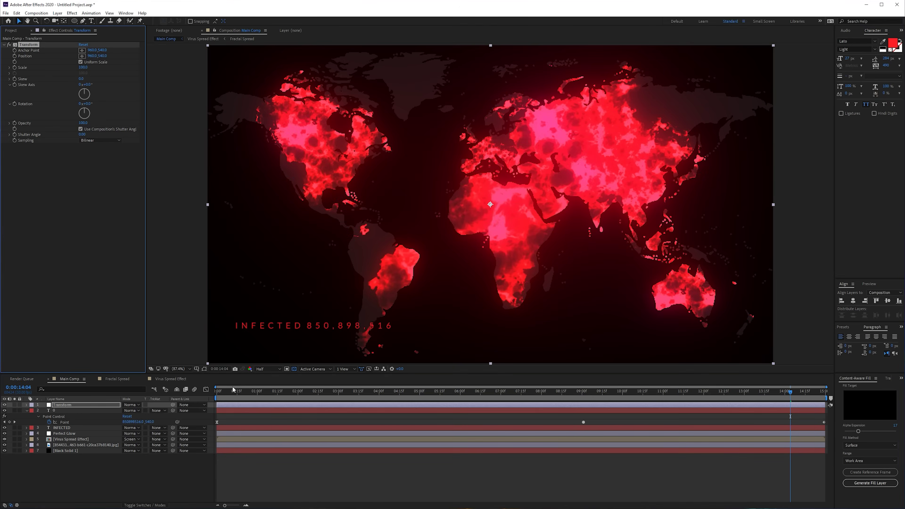
# Try a Transform Scale of 110, then set it back to 100.
pyautogui.press('Home')
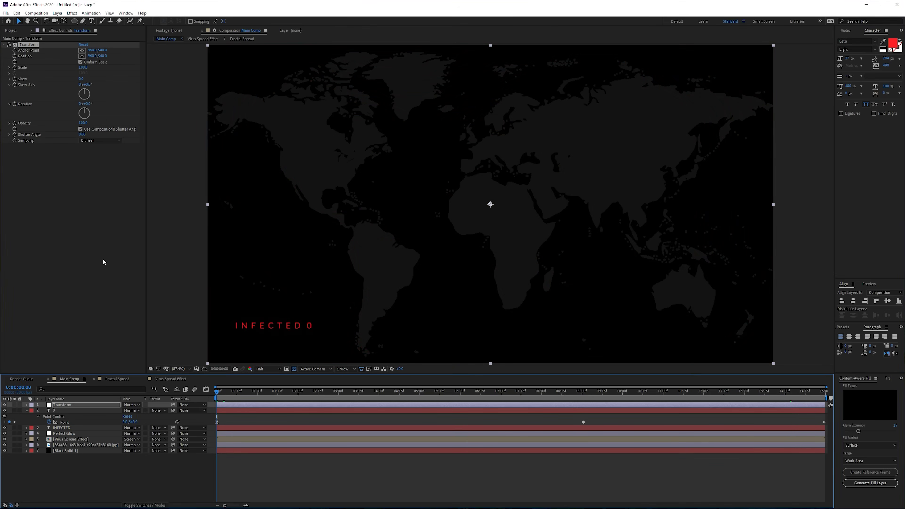
pyautogui.click(81, 67)
pyautogui.press('Return')
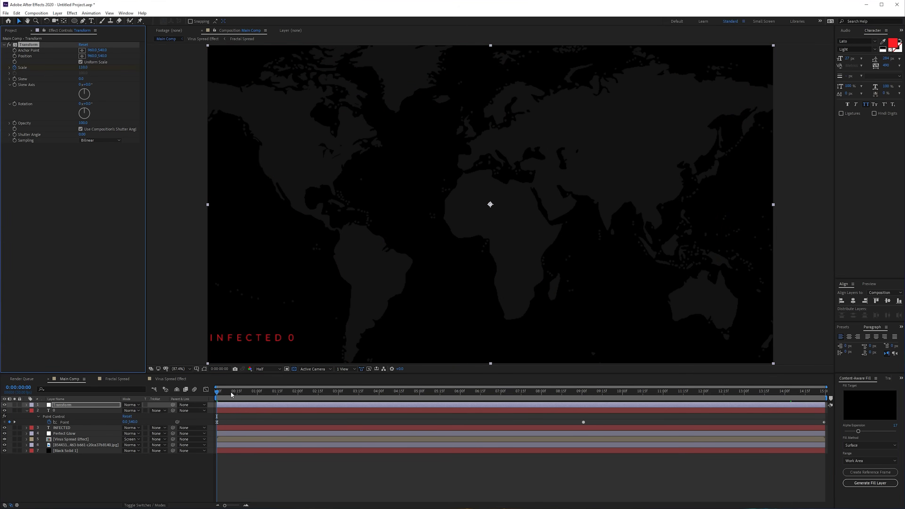
pyautogui.click(241, 392)
pyautogui.press('End')
pyautogui.click(83, 67)
pyautogui.write('100')
pyautogui.press('Return')
# Preview the animation from the start of the timeline.
pyautogui.press('Home')
pyautogui.press('space')
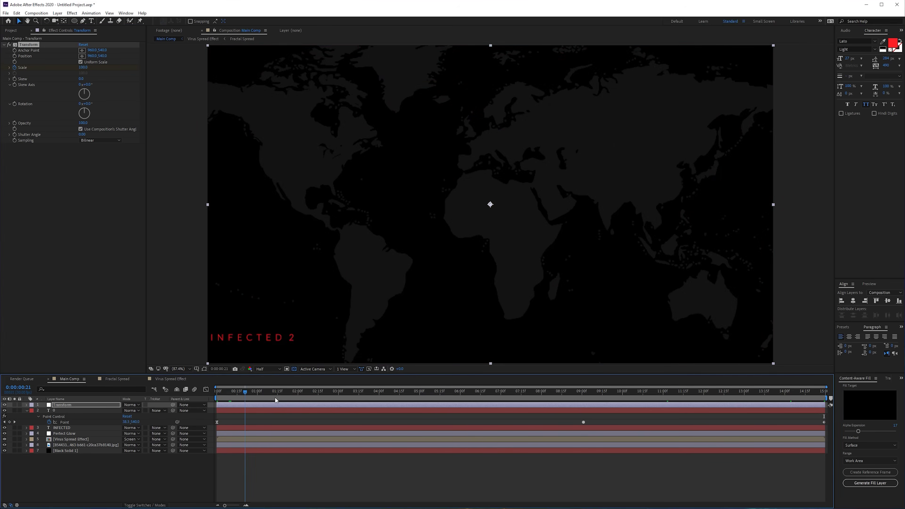
pyautogui.press('space')
pyautogui.hotkey('ctrl', 'space')
# Apply Optics Compensation at FOV 25 with Reverse Lens Distortion turned off.
pyautogui.write('opti')
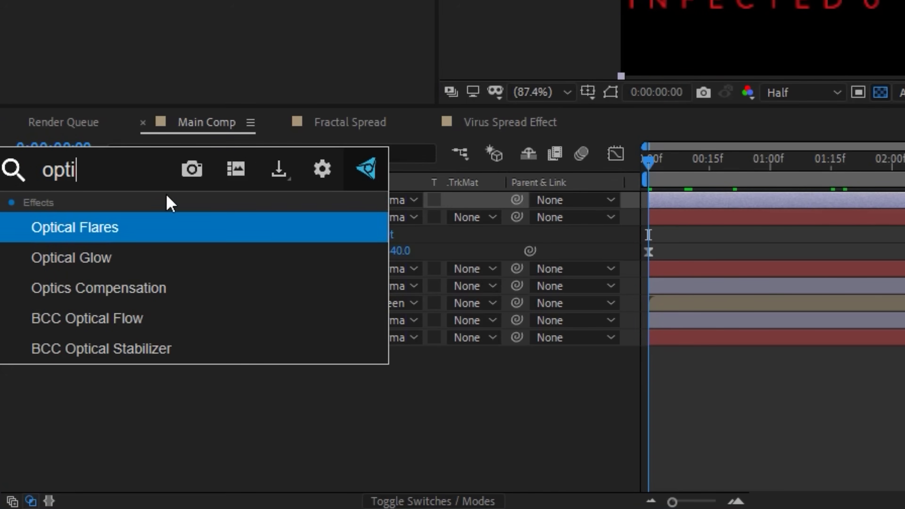
pyautogui.click(120, 297)
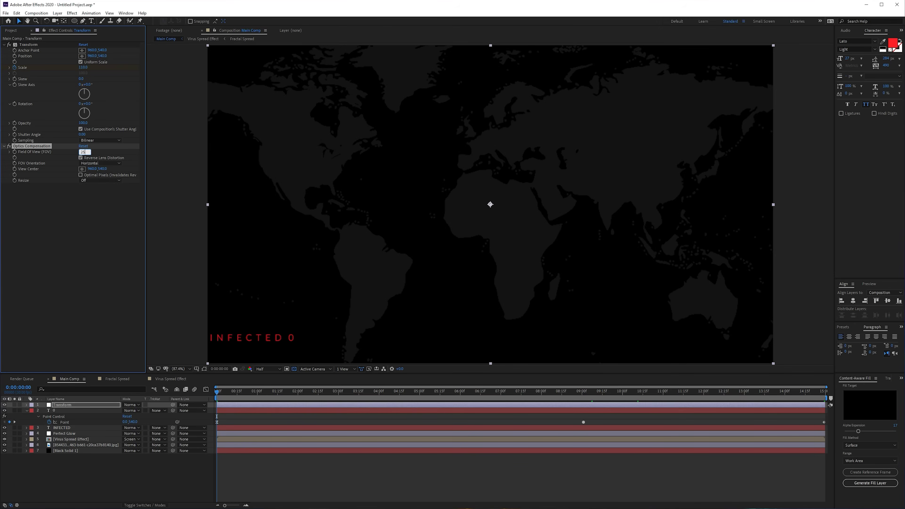
pyautogui.press('Return')
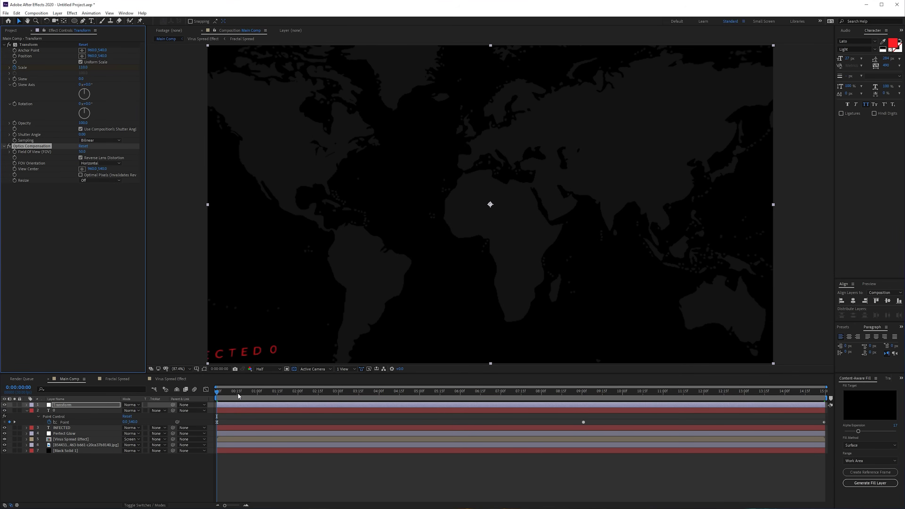
pyautogui.moveTo(221, 398); pyautogui.dragTo(384, 392)
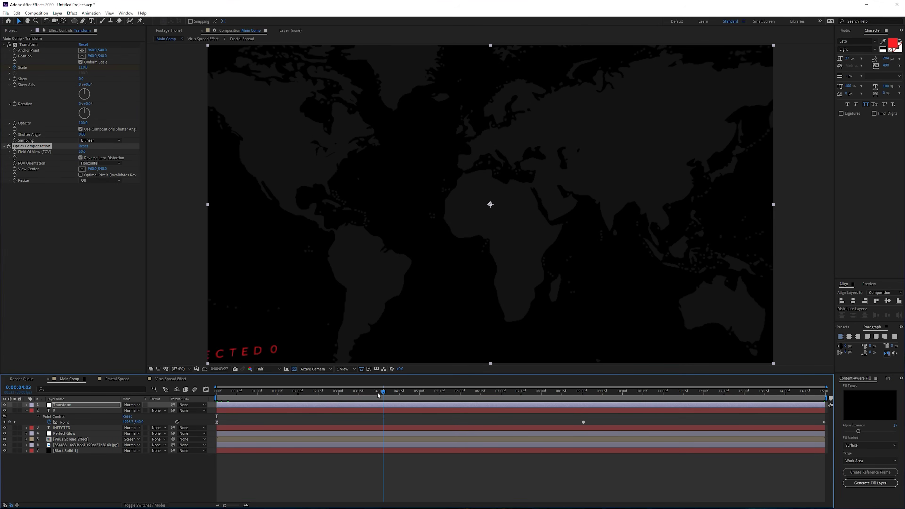
pyautogui.click(81, 158)
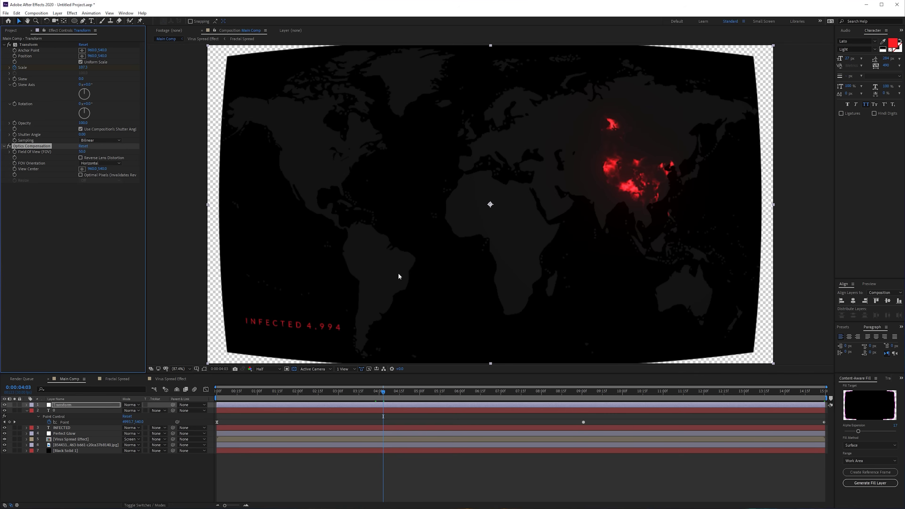
pyautogui.press('Return')
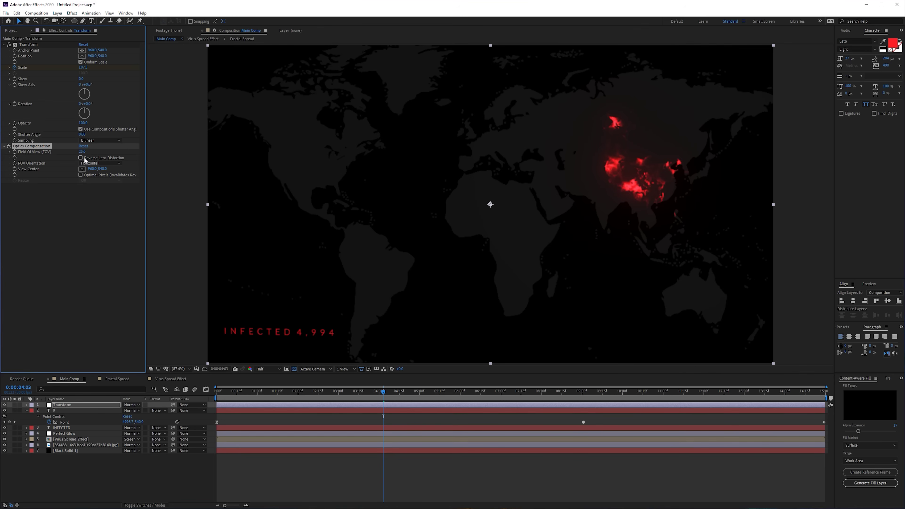
pyautogui.click(580, 392)
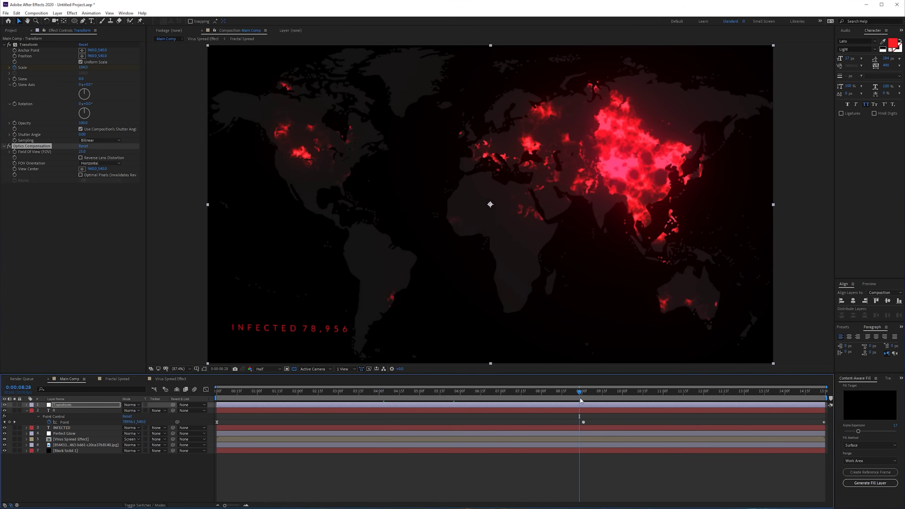
pyautogui.moveTo(656, 394); pyautogui.dragTo(896, 398)
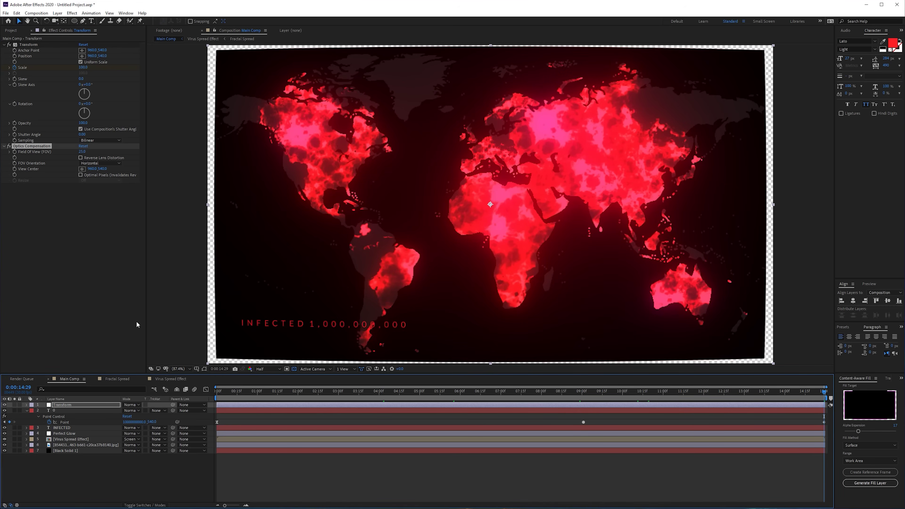
# Apply Motion Tile with Mirror Edges and output width and height of 125.
pyautogui.hotkey('ctrl', 'space')
pyautogui.write('moti')
pyautogui.press('Return')
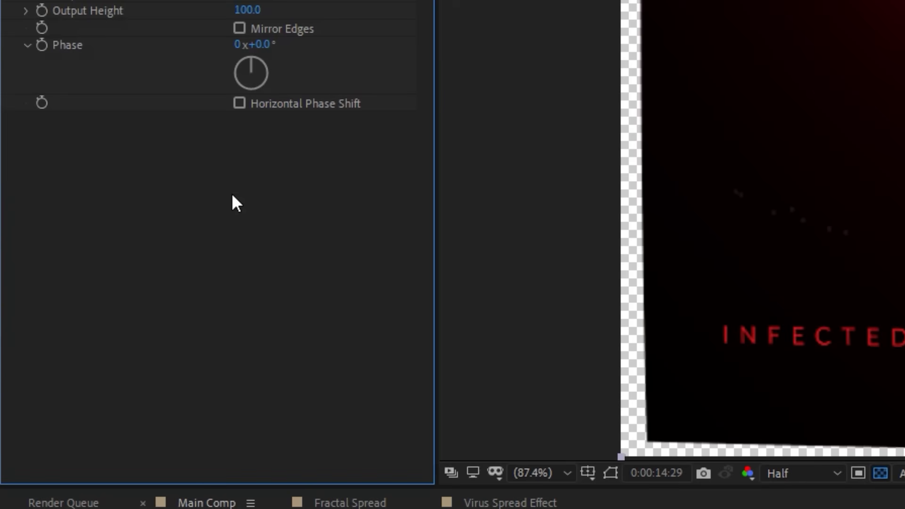
pyautogui.click(240, 28)
pyautogui.click(247, 9)
pyautogui.write('125')
pyautogui.press('Return')
pyautogui.click(244, 202)
pyautogui.write('125')
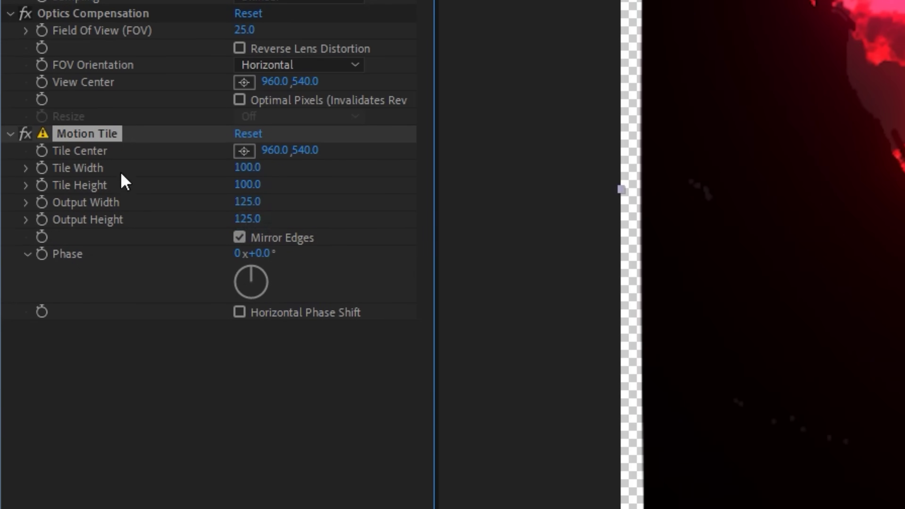
pyautogui.press('Return')
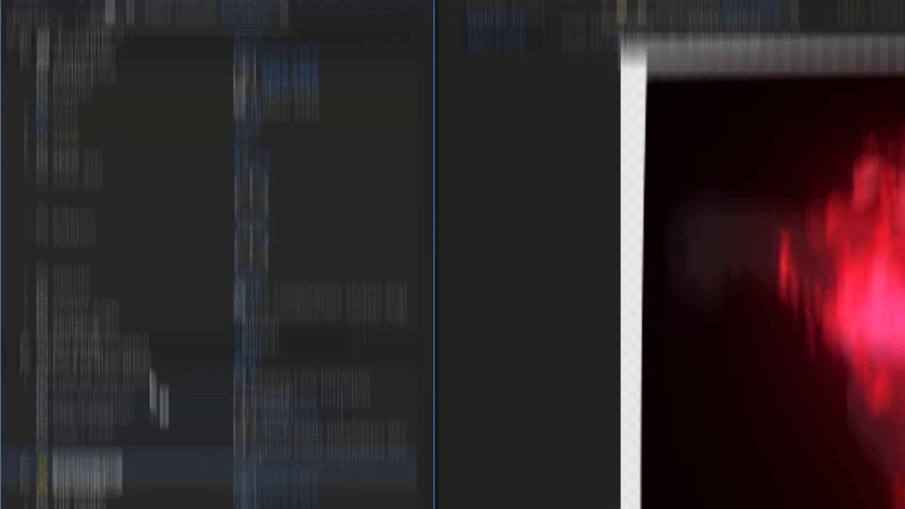
# Reselect the Transform adjustment layer in the timeline.
pyautogui.scroll(5, 231, 364)
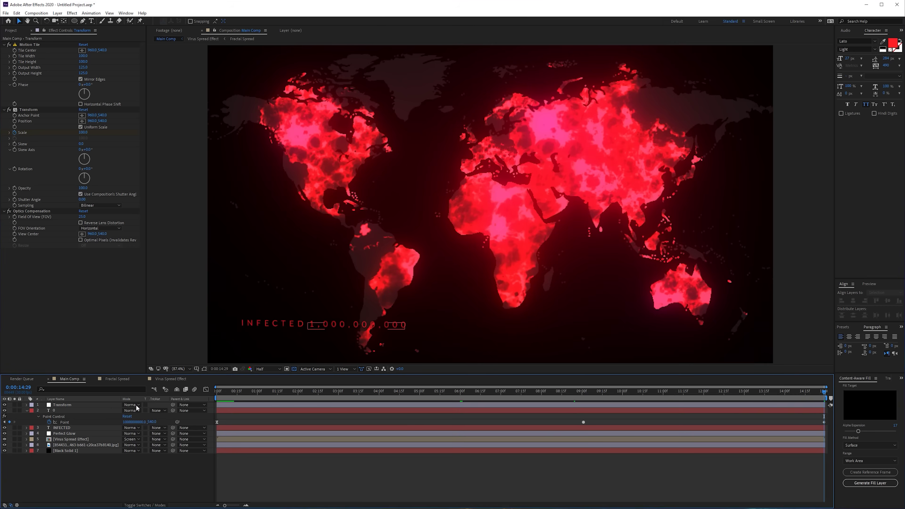
pyautogui.click(72, 407)
pyautogui.hotkey('ctrl', 'space')
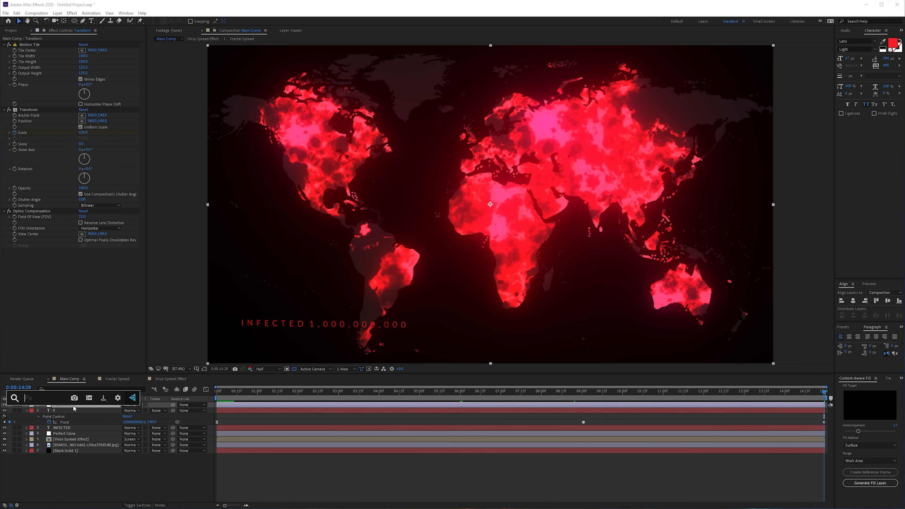
# Apply VR Chromatic Aberrations with Red -3 and Blue 3, above Transform, and preview.
pyautogui.write('chrom')
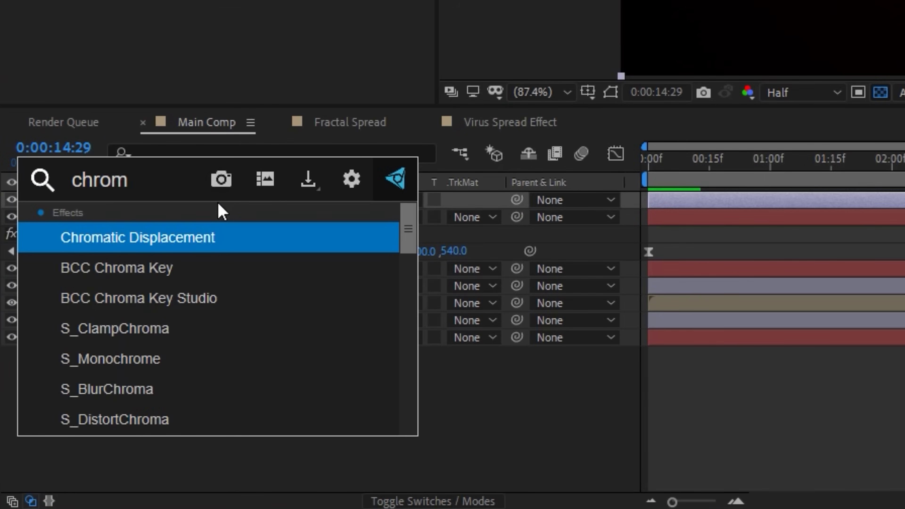
pyautogui.write('at')
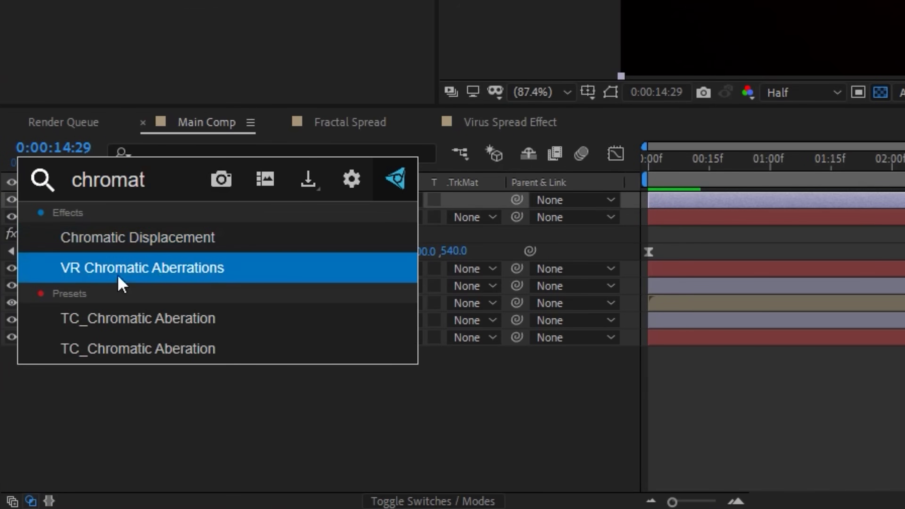
pyautogui.click(214, 277)
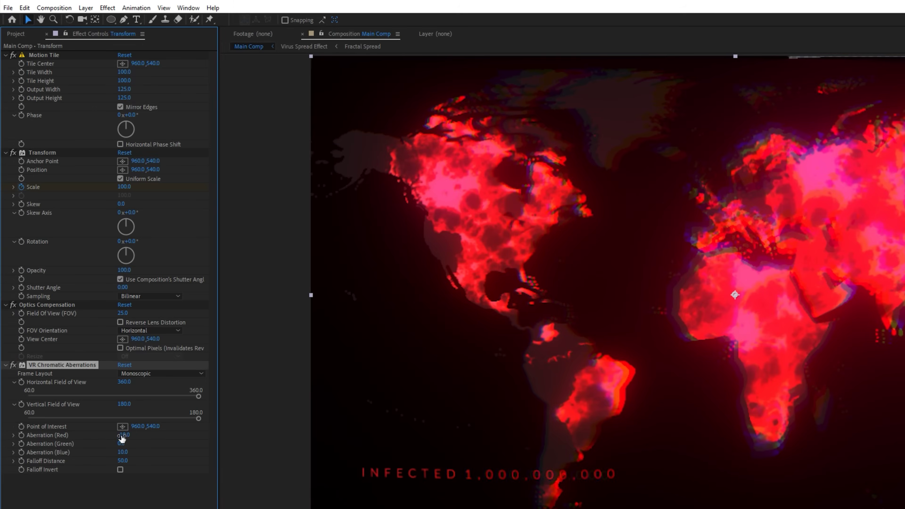
pyautogui.click(123, 453)
pyautogui.write('3')
pyautogui.press('Return')
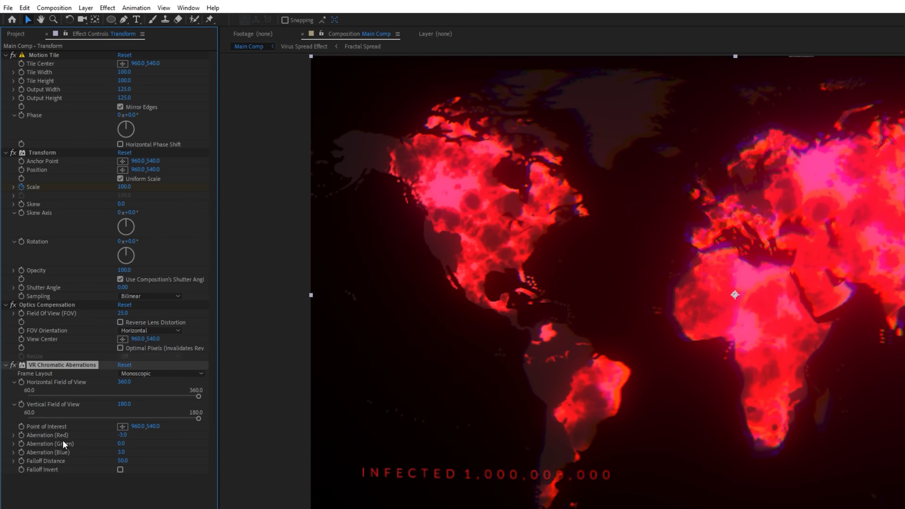
pyautogui.moveTo(46, 366); pyautogui.dragTo(92, 135)
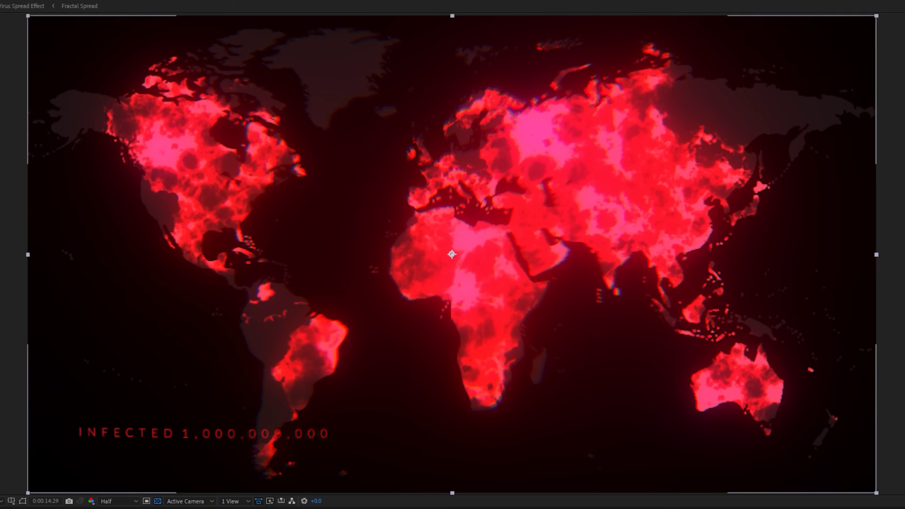
pyautogui.hotkey('ctrl', 'shift', 'a')
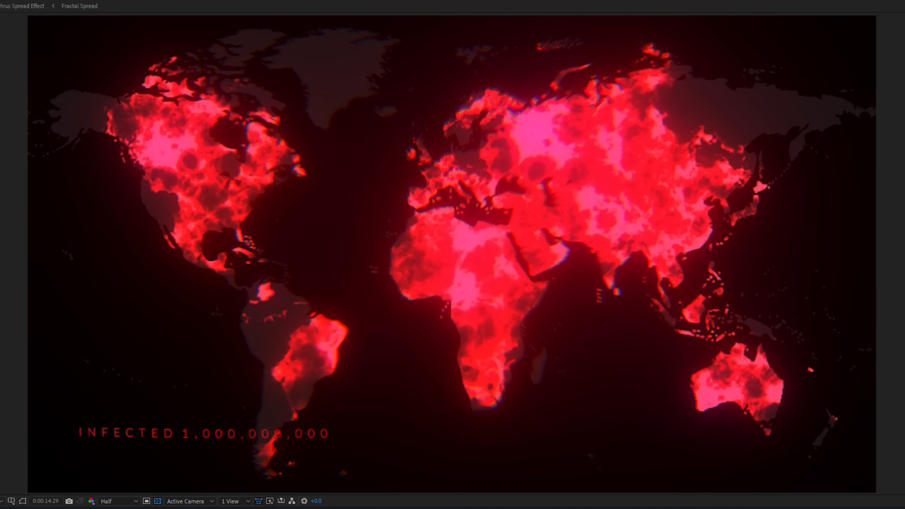
pyautogui.press('space')
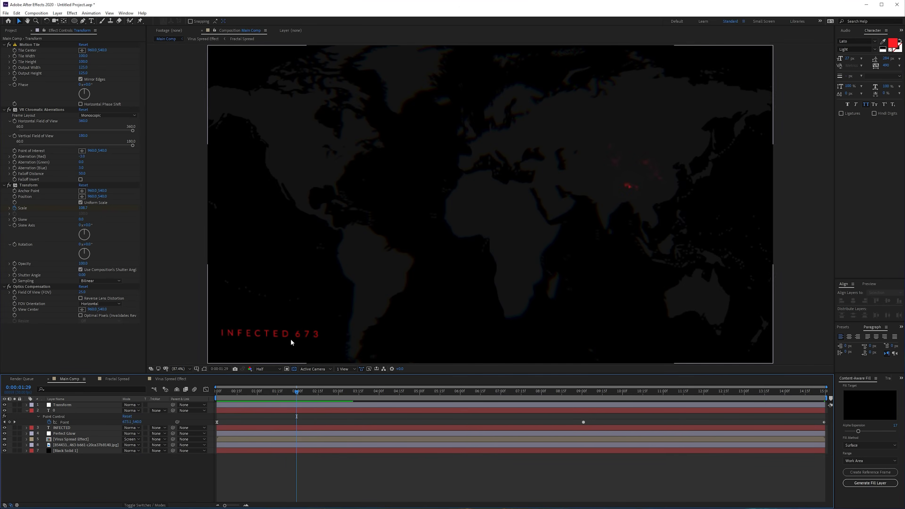
# Move the INFECTED and 0 counter layers above the Transform layer and scrub to verify.
pyautogui.click(63, 429)
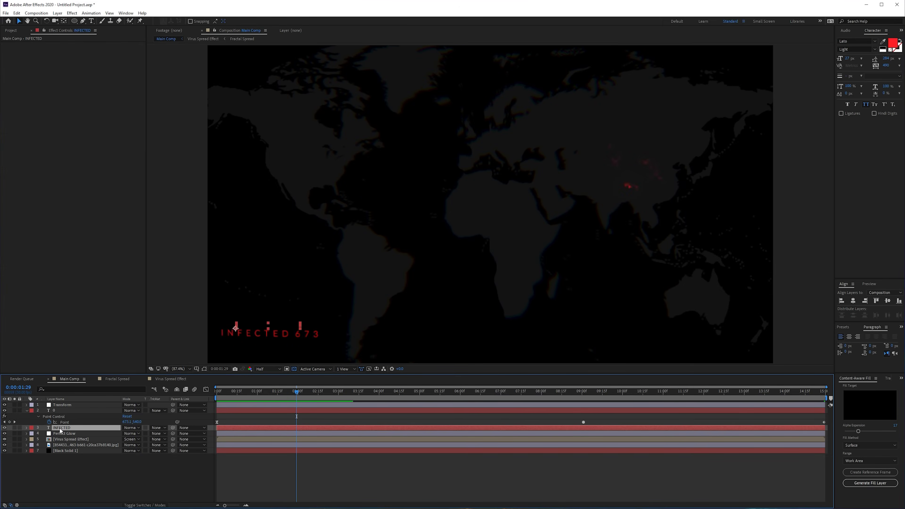
pyautogui.keyDown('ctrl'); pyautogui.click(60, 410); pyautogui.keyUp('ctrl')
pyautogui.moveTo(60, 410); pyautogui.dragTo(60, 402)
pyautogui.click(74, 489)
pyautogui.moveTo(297, 392)
pyautogui.mouseDown()
pyautogui.moveTo(737, 400)
pyautogui.moveTo(299, 407)
pyautogui.mouseUp()
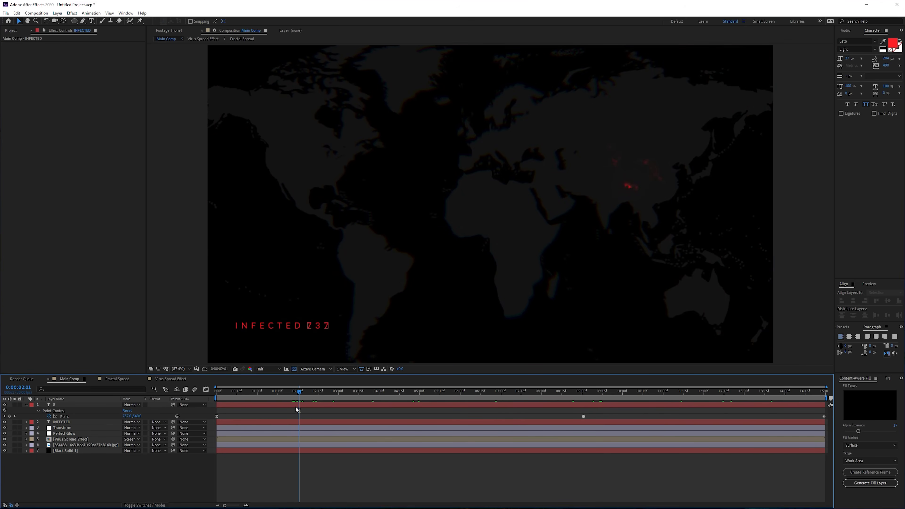